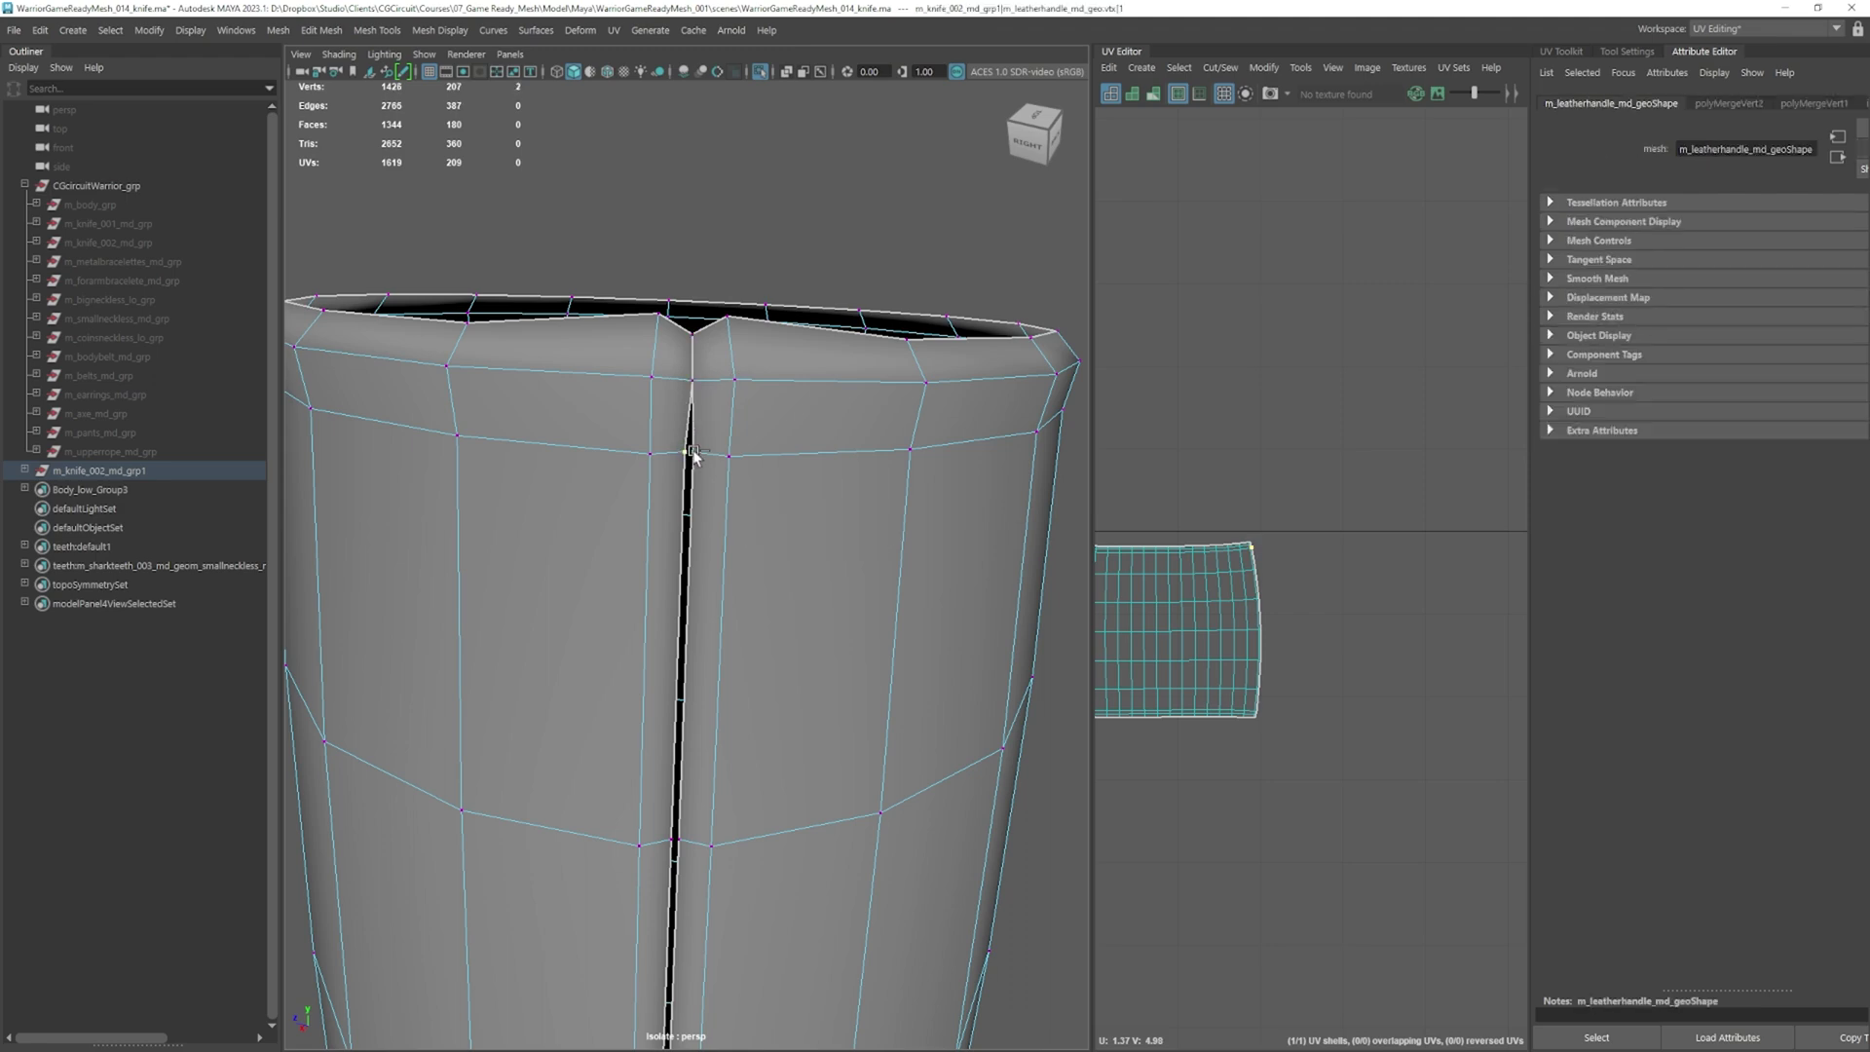
Merge the knife seam vertices, inspect the necklace mesh, and flatten the face UV shell
right_click_drag(693, 456, 695, 387, "shift")
scroll(695, 387, "up", 2)
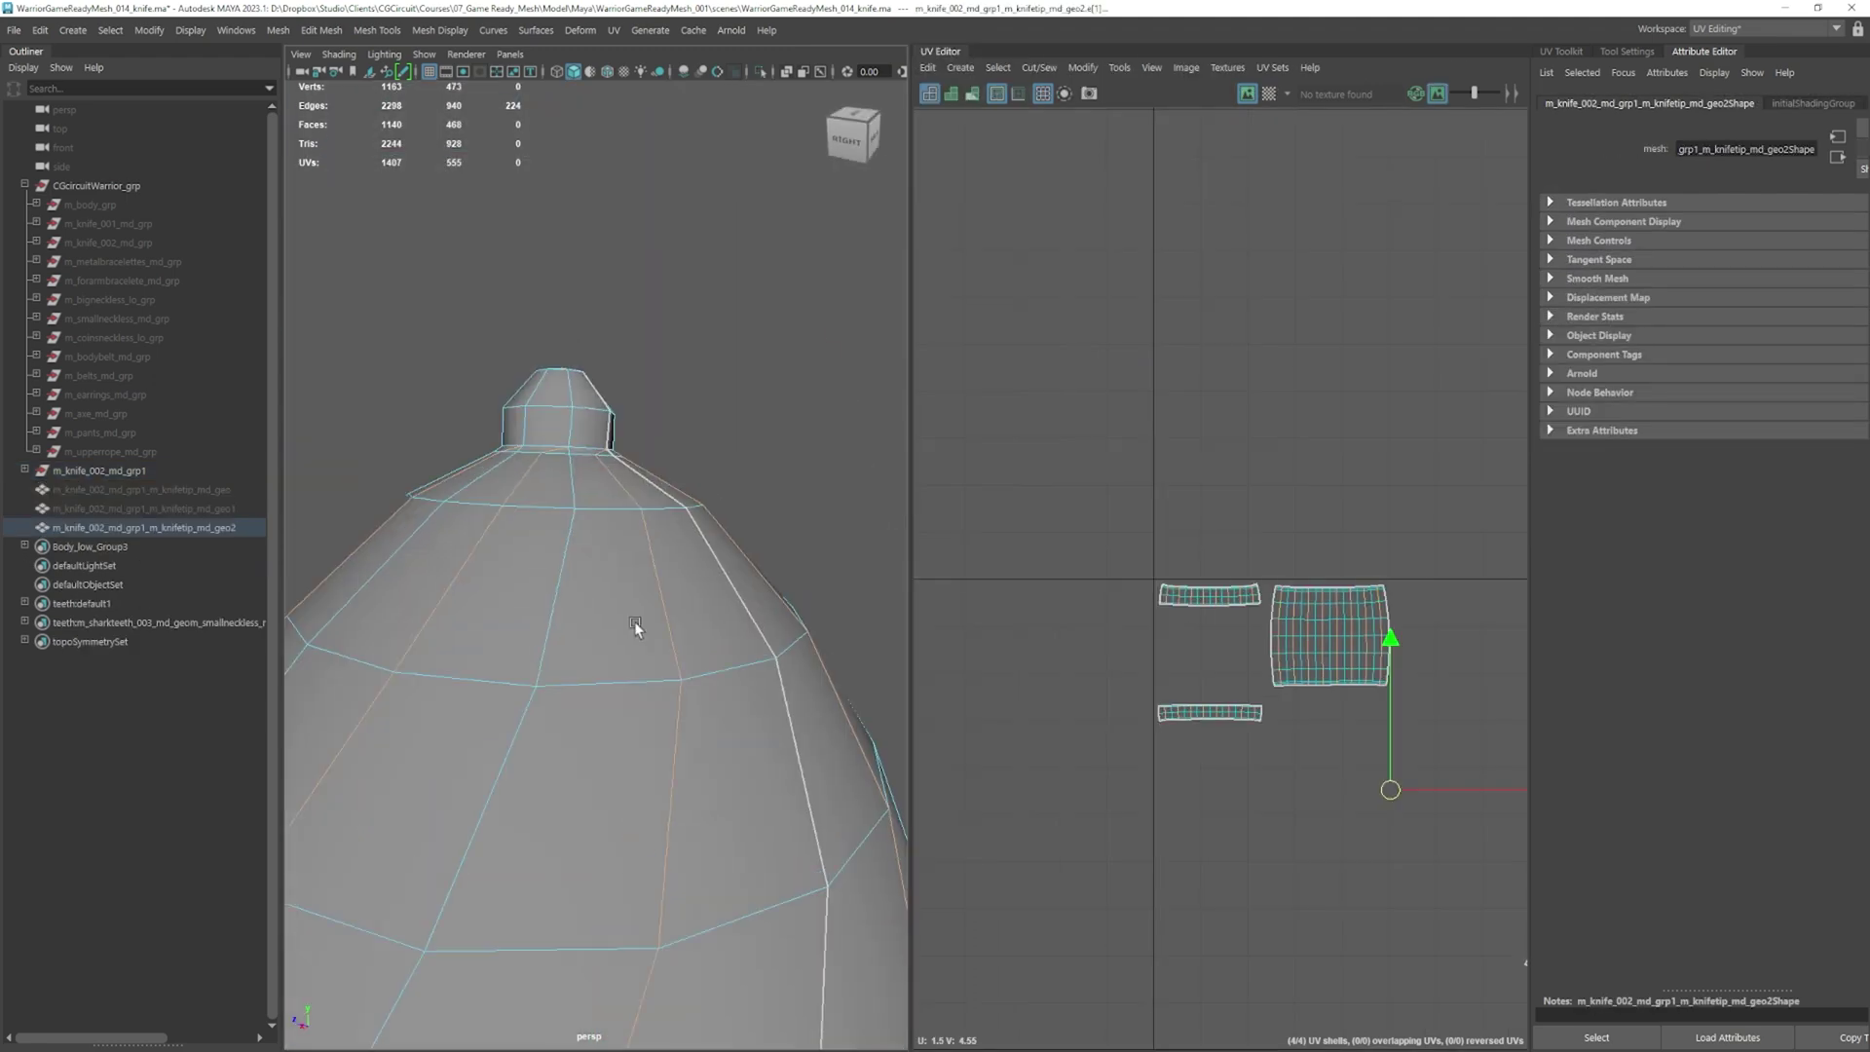
scroll(664, 689, "down", 2)
scroll(665, 689, "down", 5)
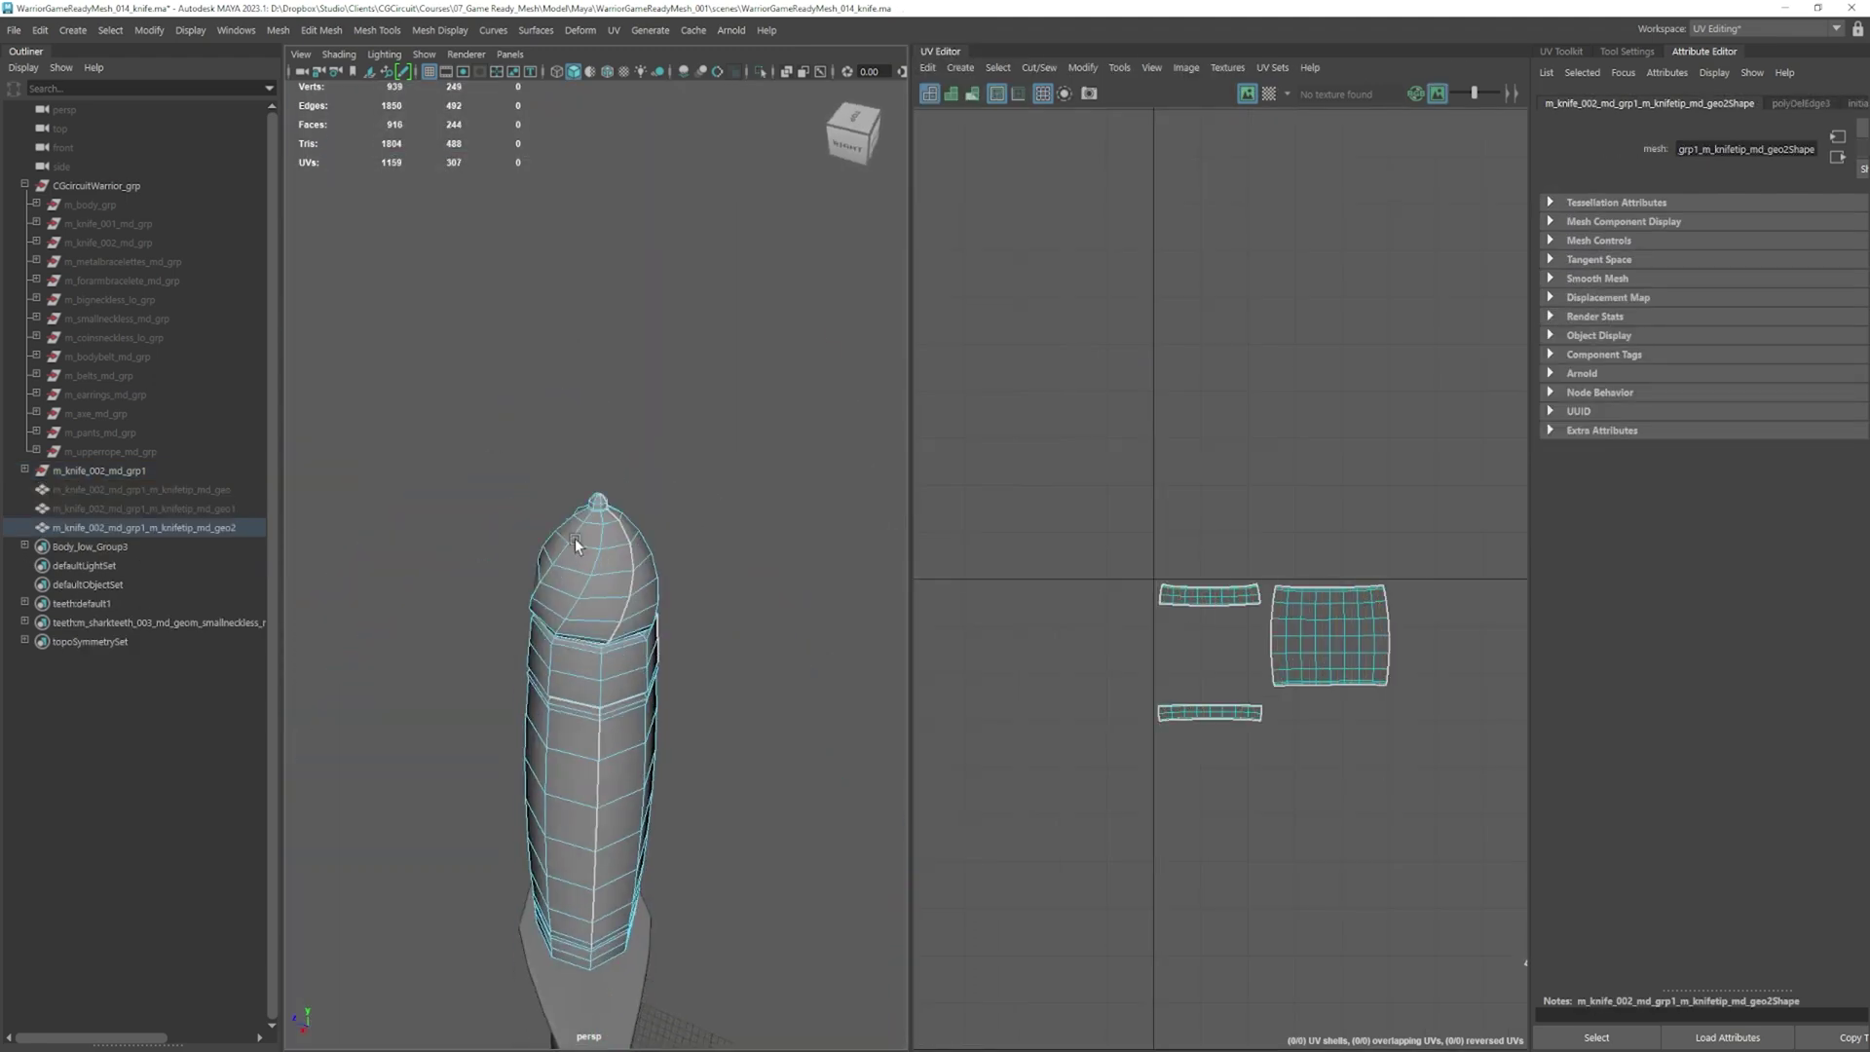
left_click(666, 652)
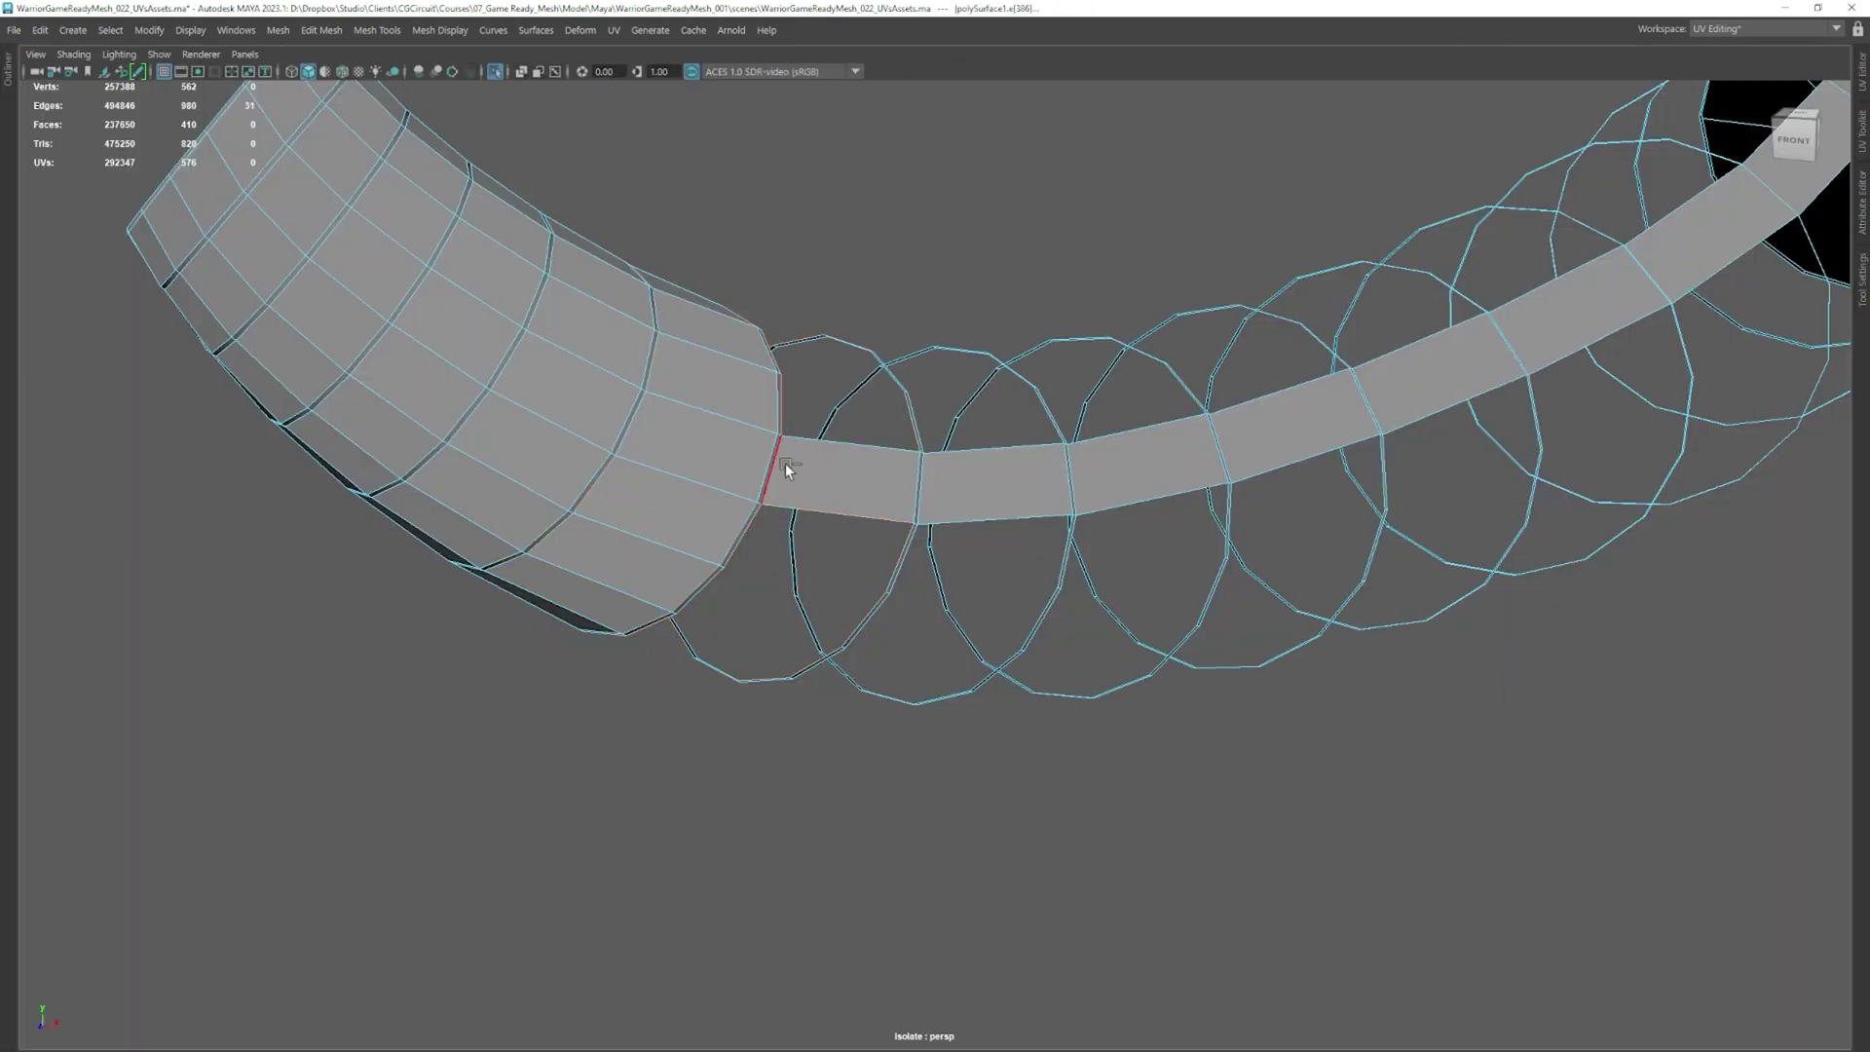
left_click_drag(784, 463, 588, 517, "alt")
scroll(833, 510, "up", 3)
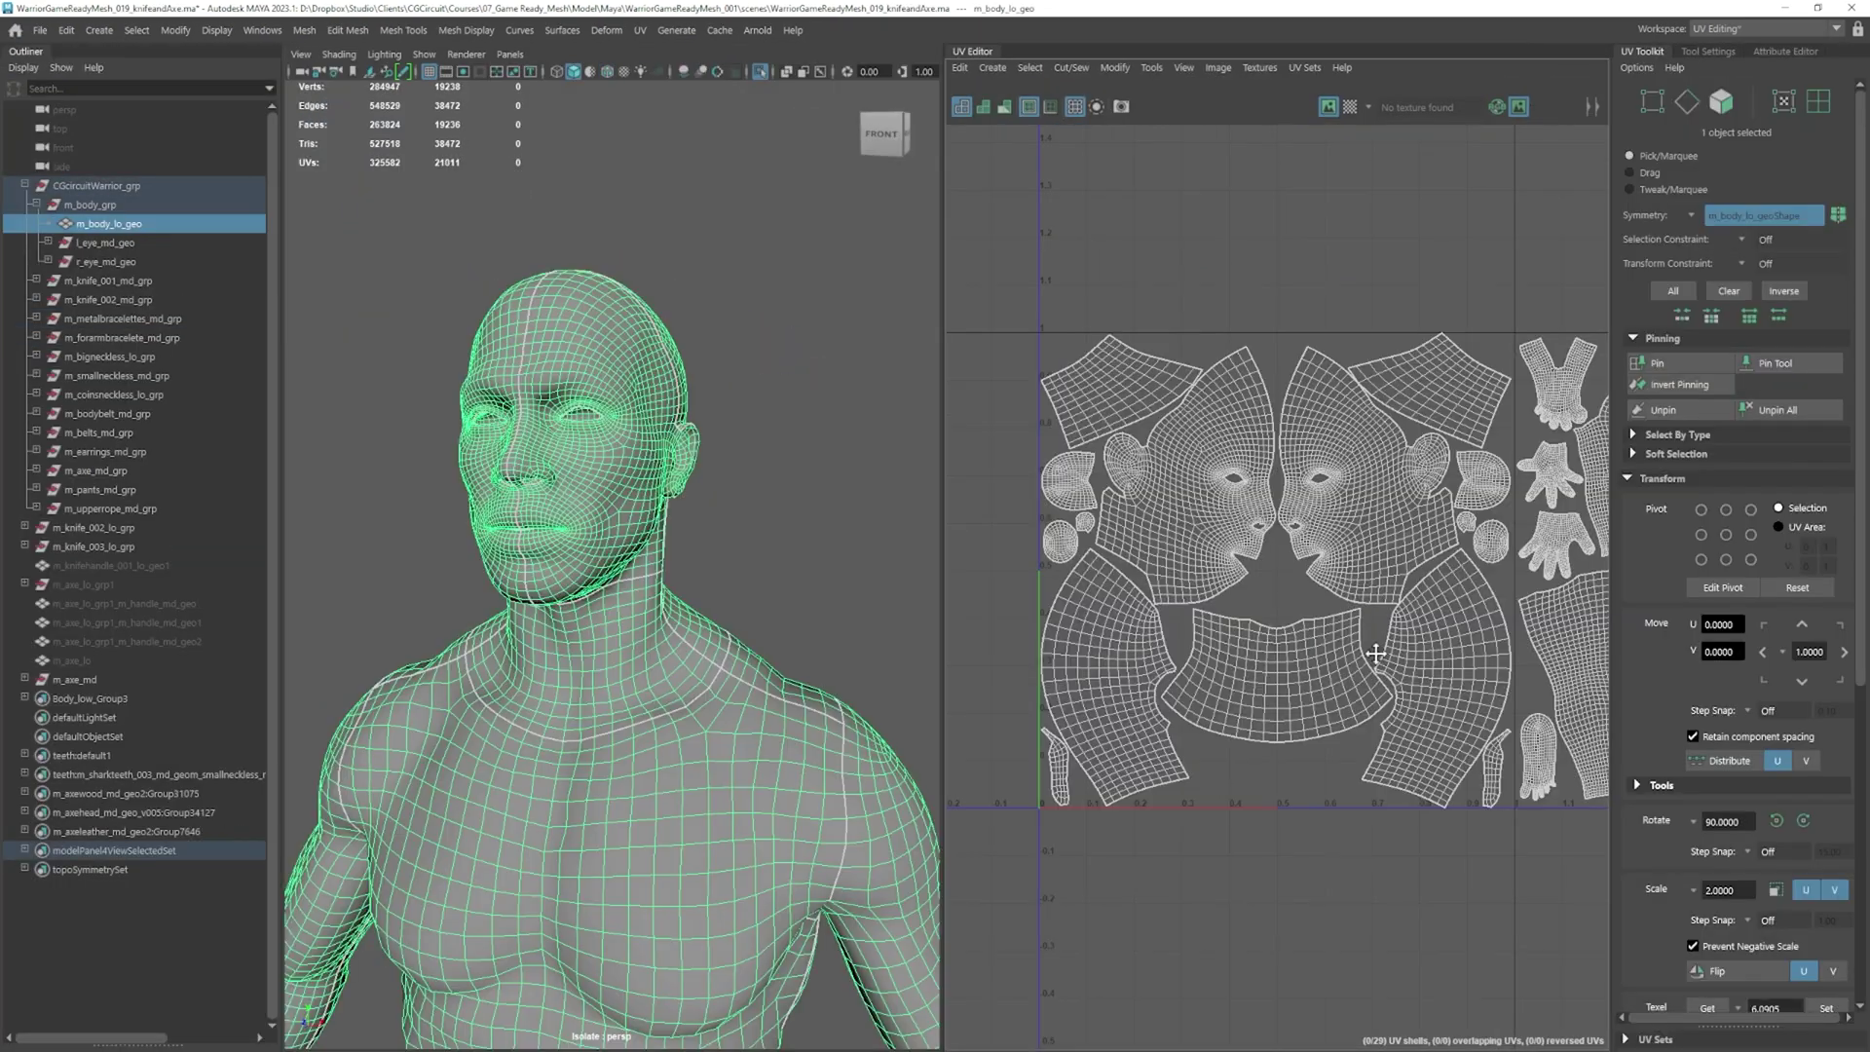
left_click(1280, 491)
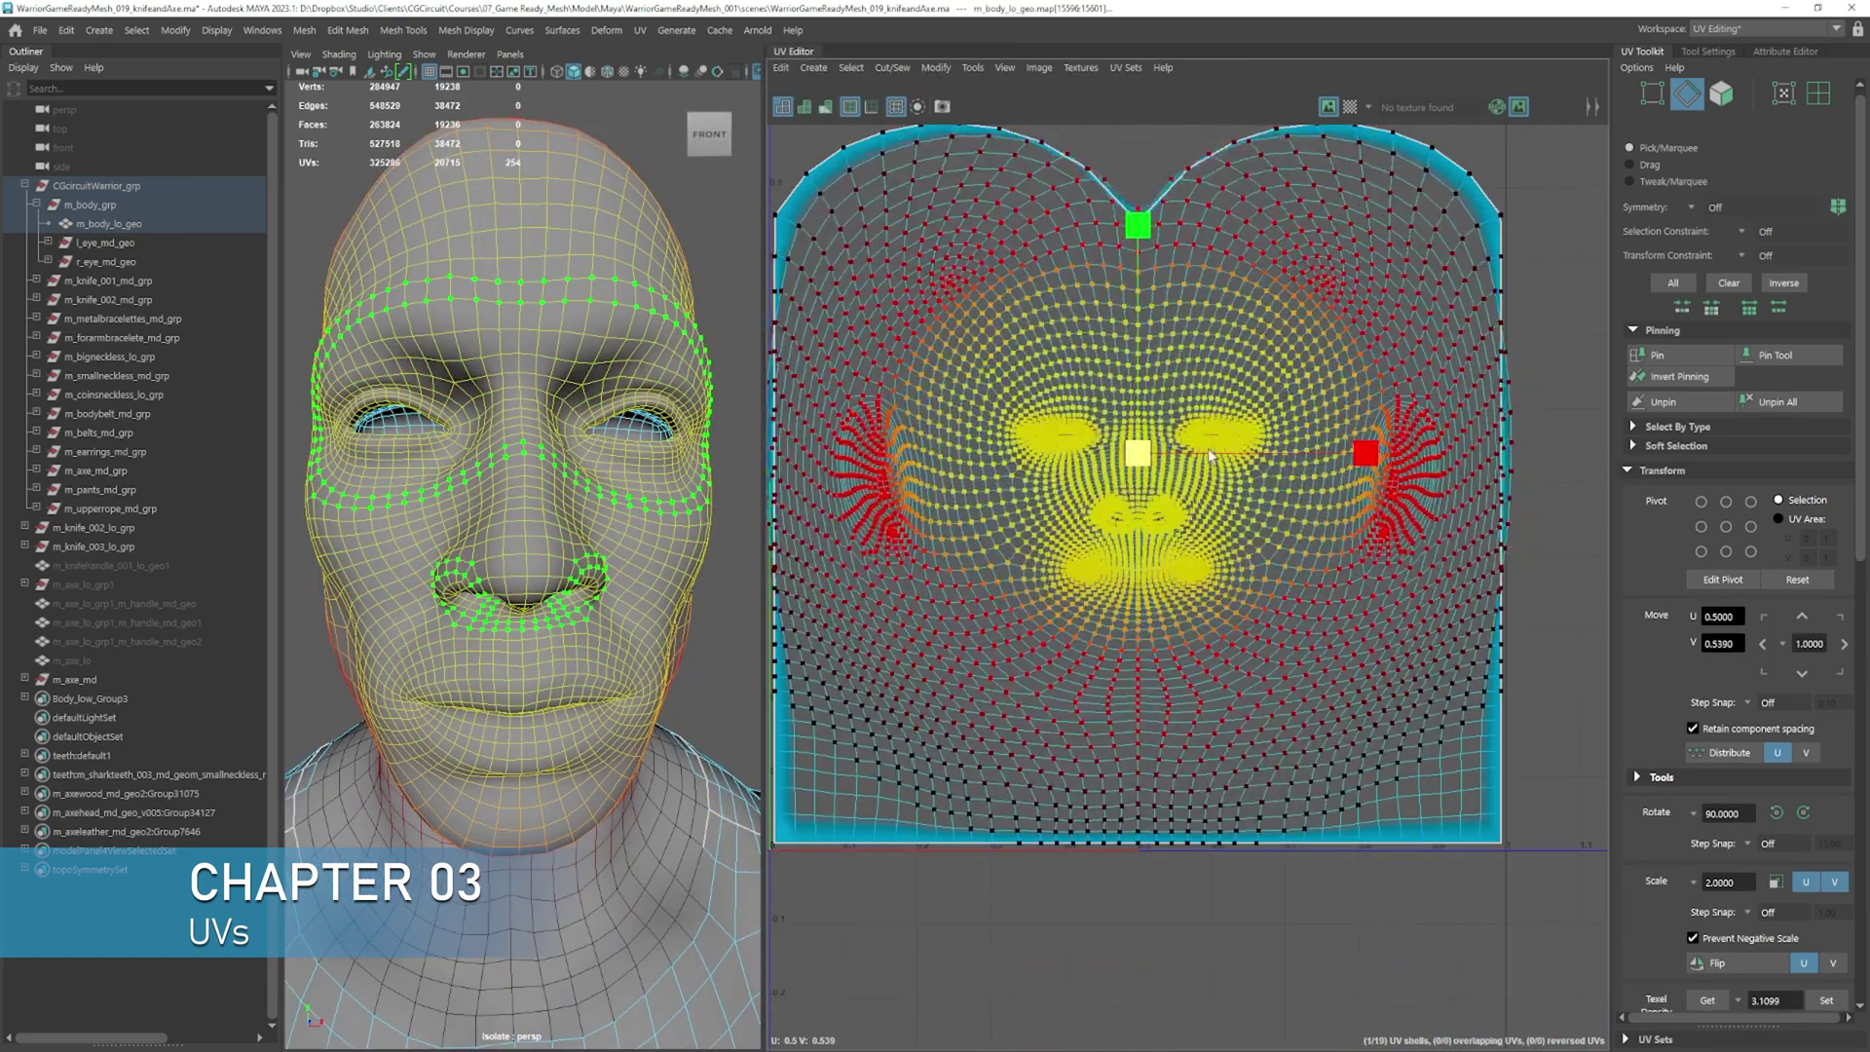
left_click_drag(1164, 457, 1295, 552)
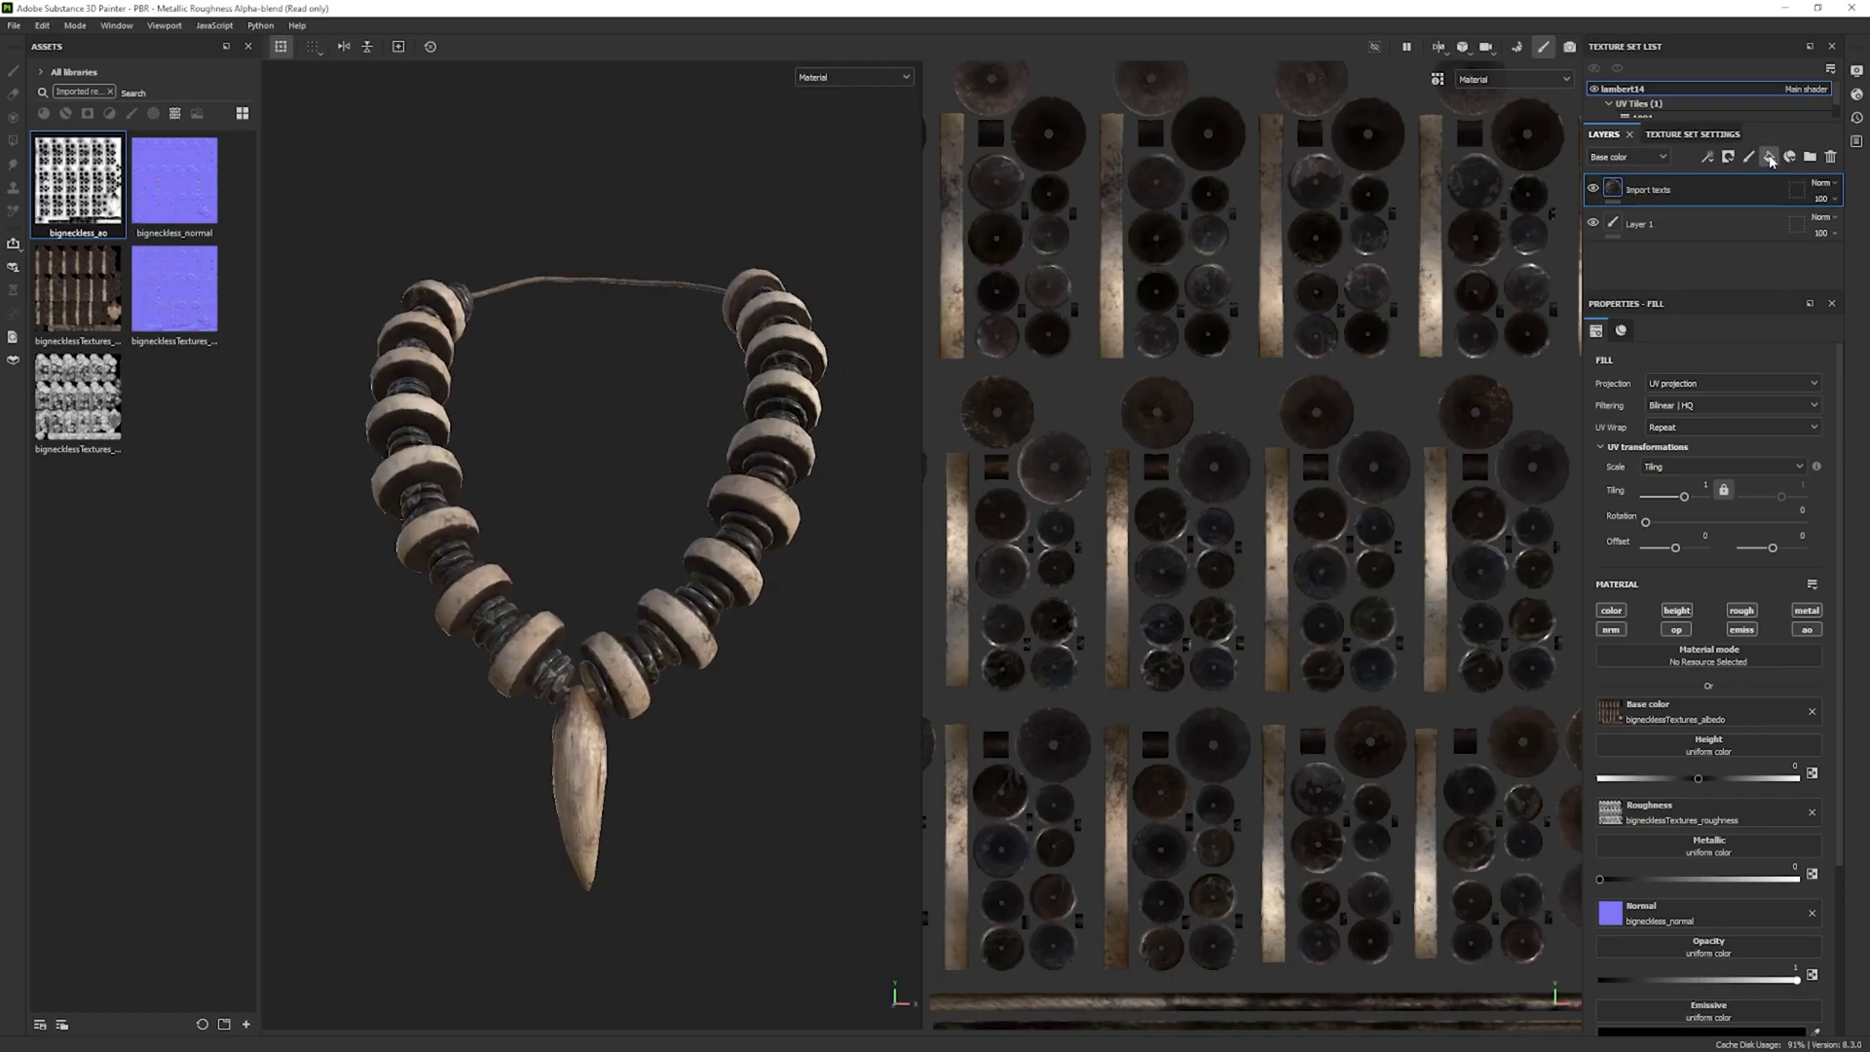
Preview the necklace's baked normal, cavity and other maps, then view the chest closely
left_click(1769, 156)
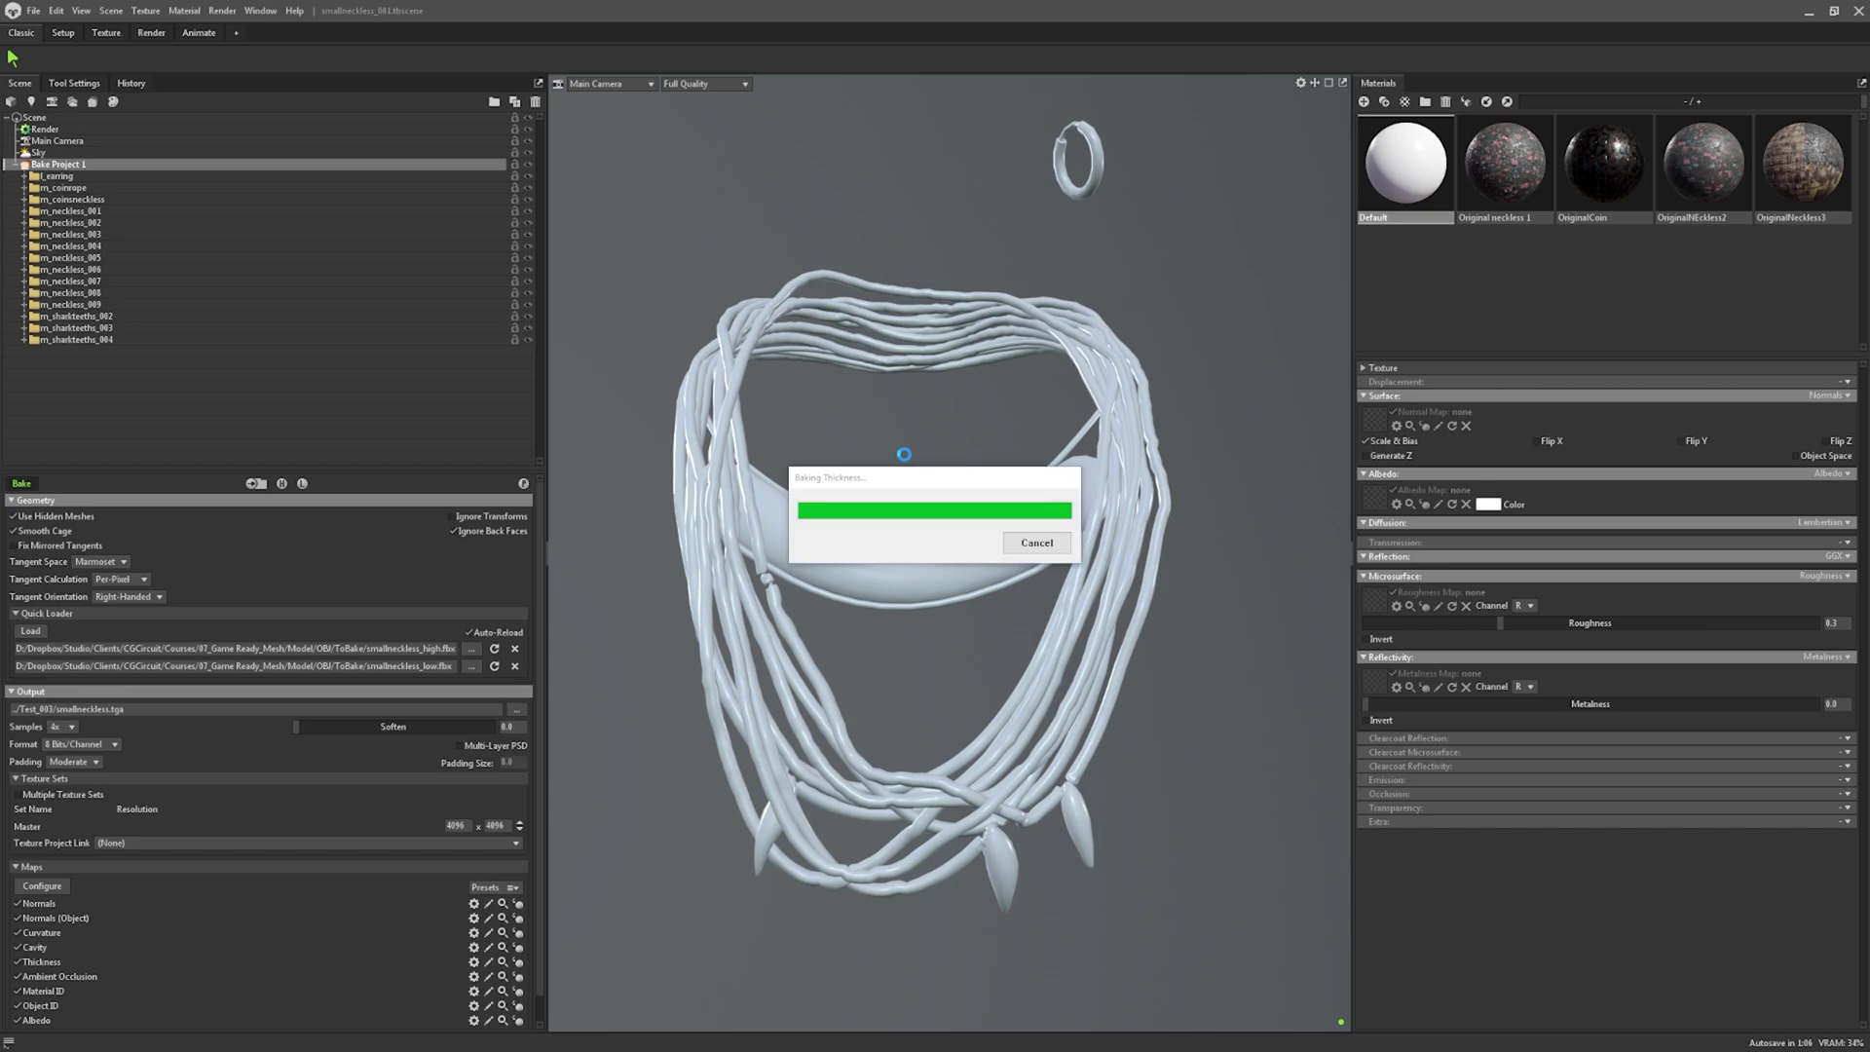
left_click(517, 903)
left_click(519, 947)
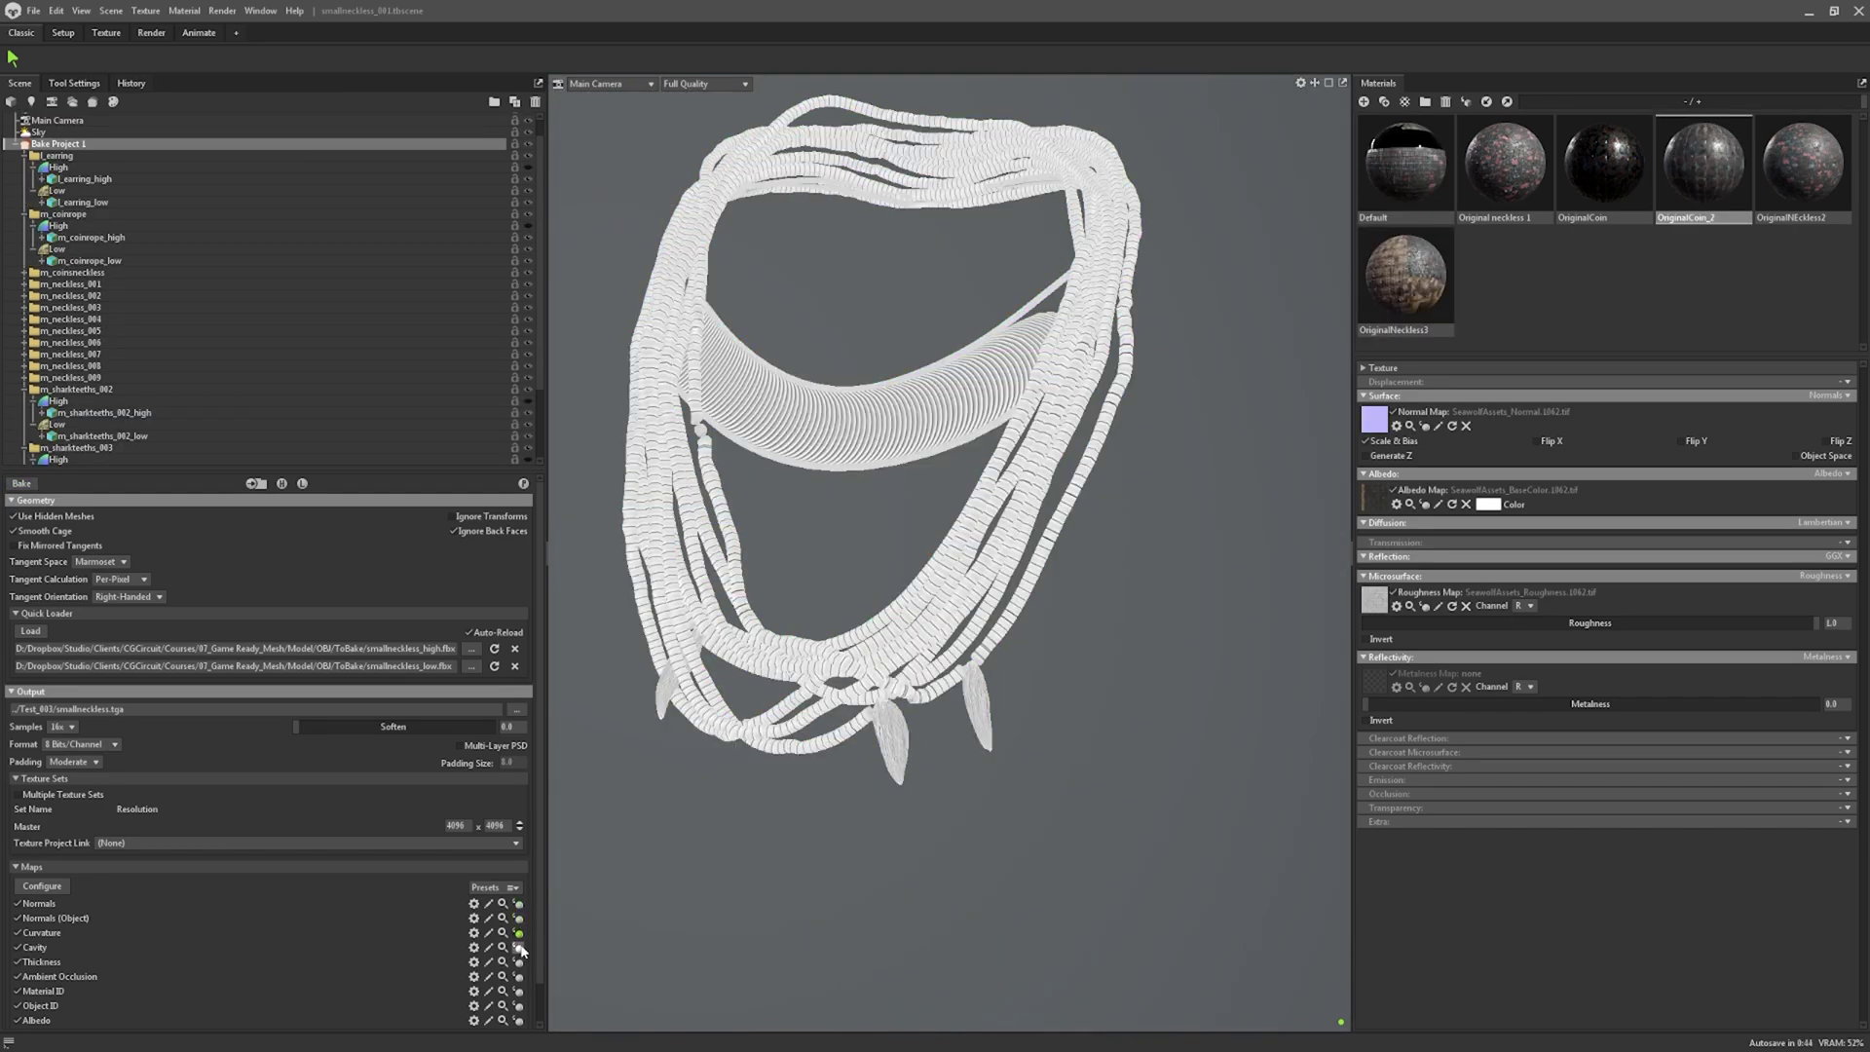
left_click(519, 990)
scroll(519, 1009, "down", 1)
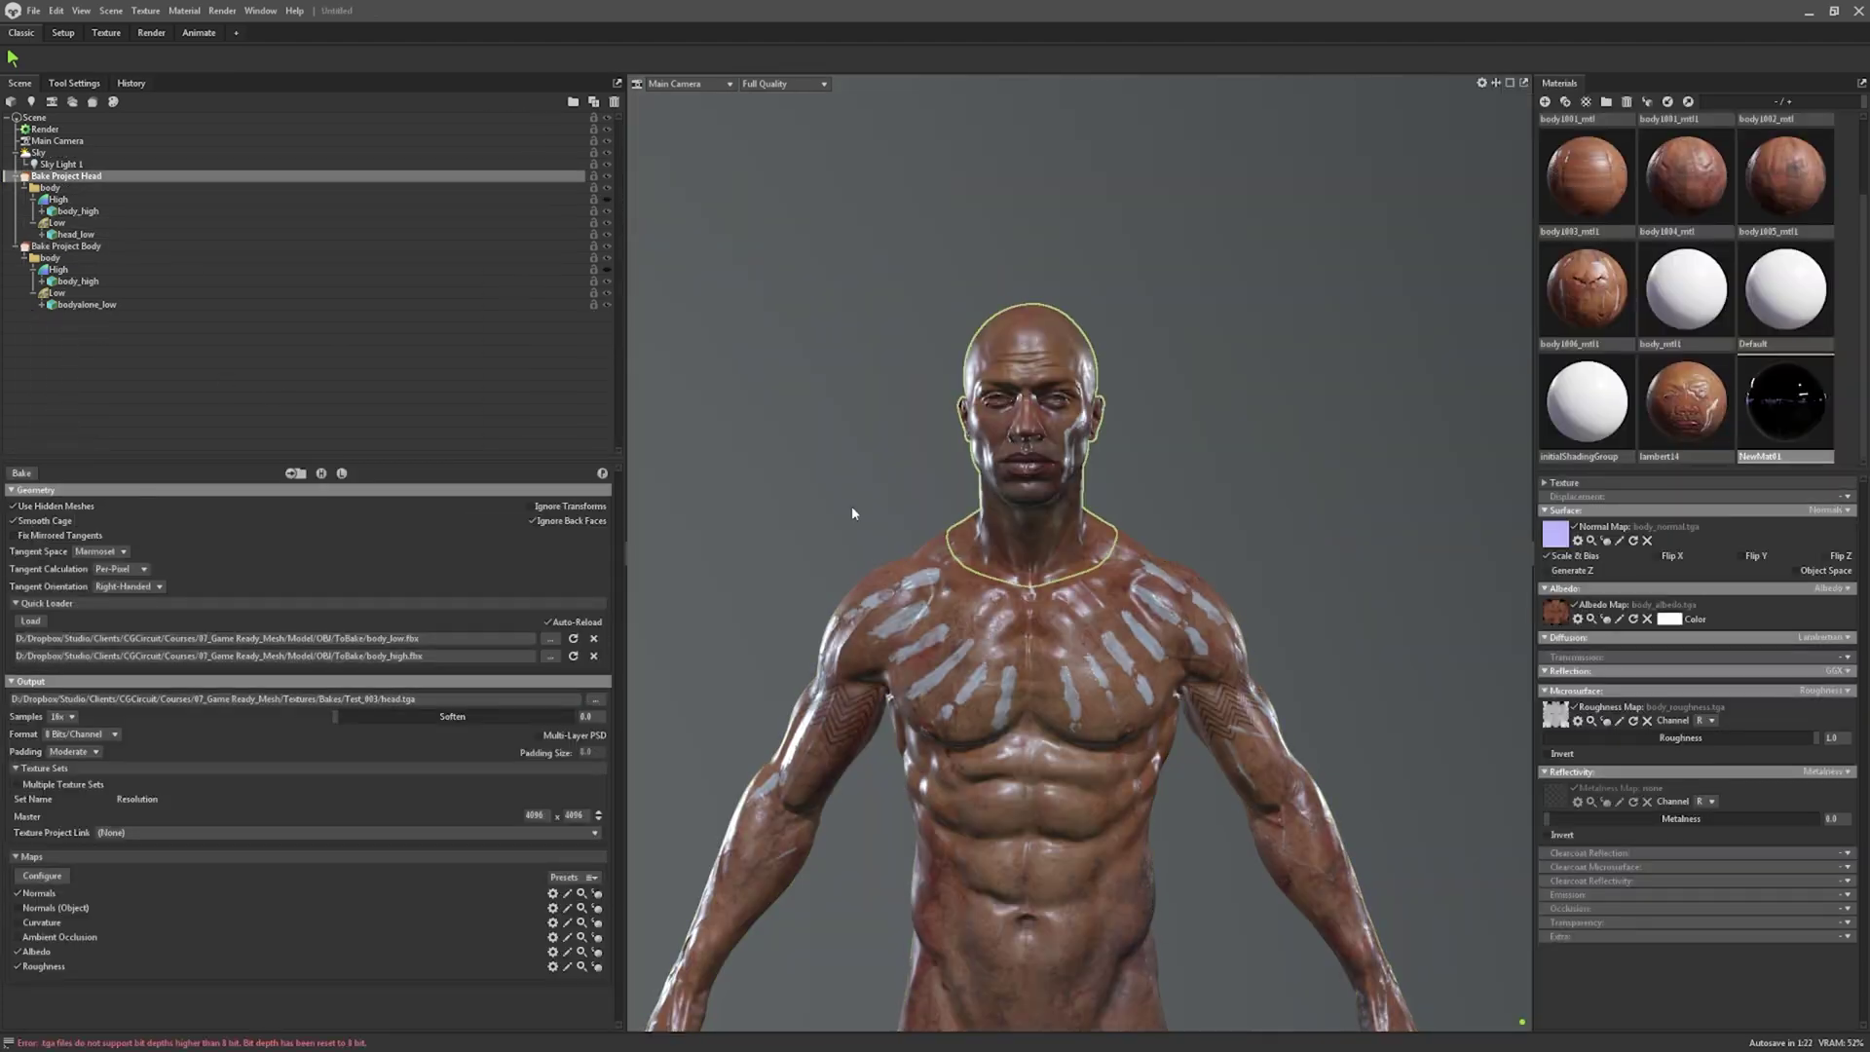
left_click_drag(852, 506, 1180, 547)
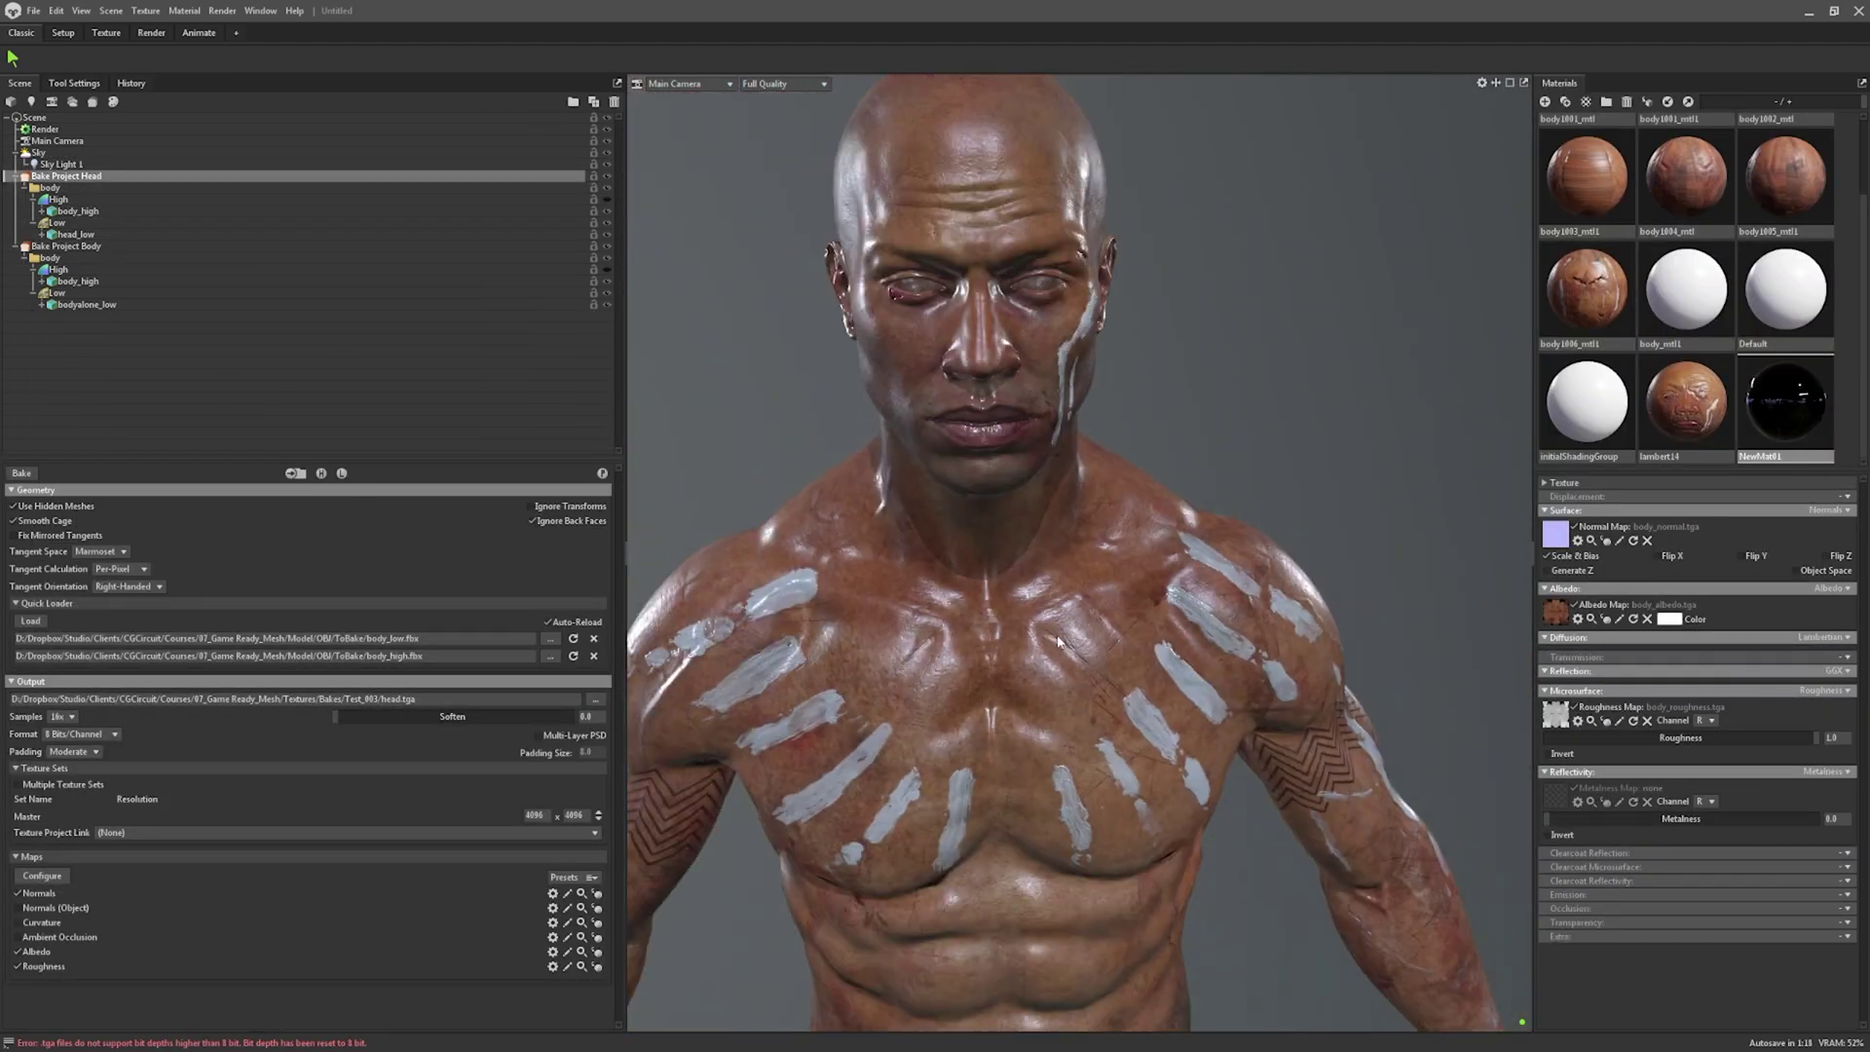
right_click_drag(1178, 548, 1218, 632)
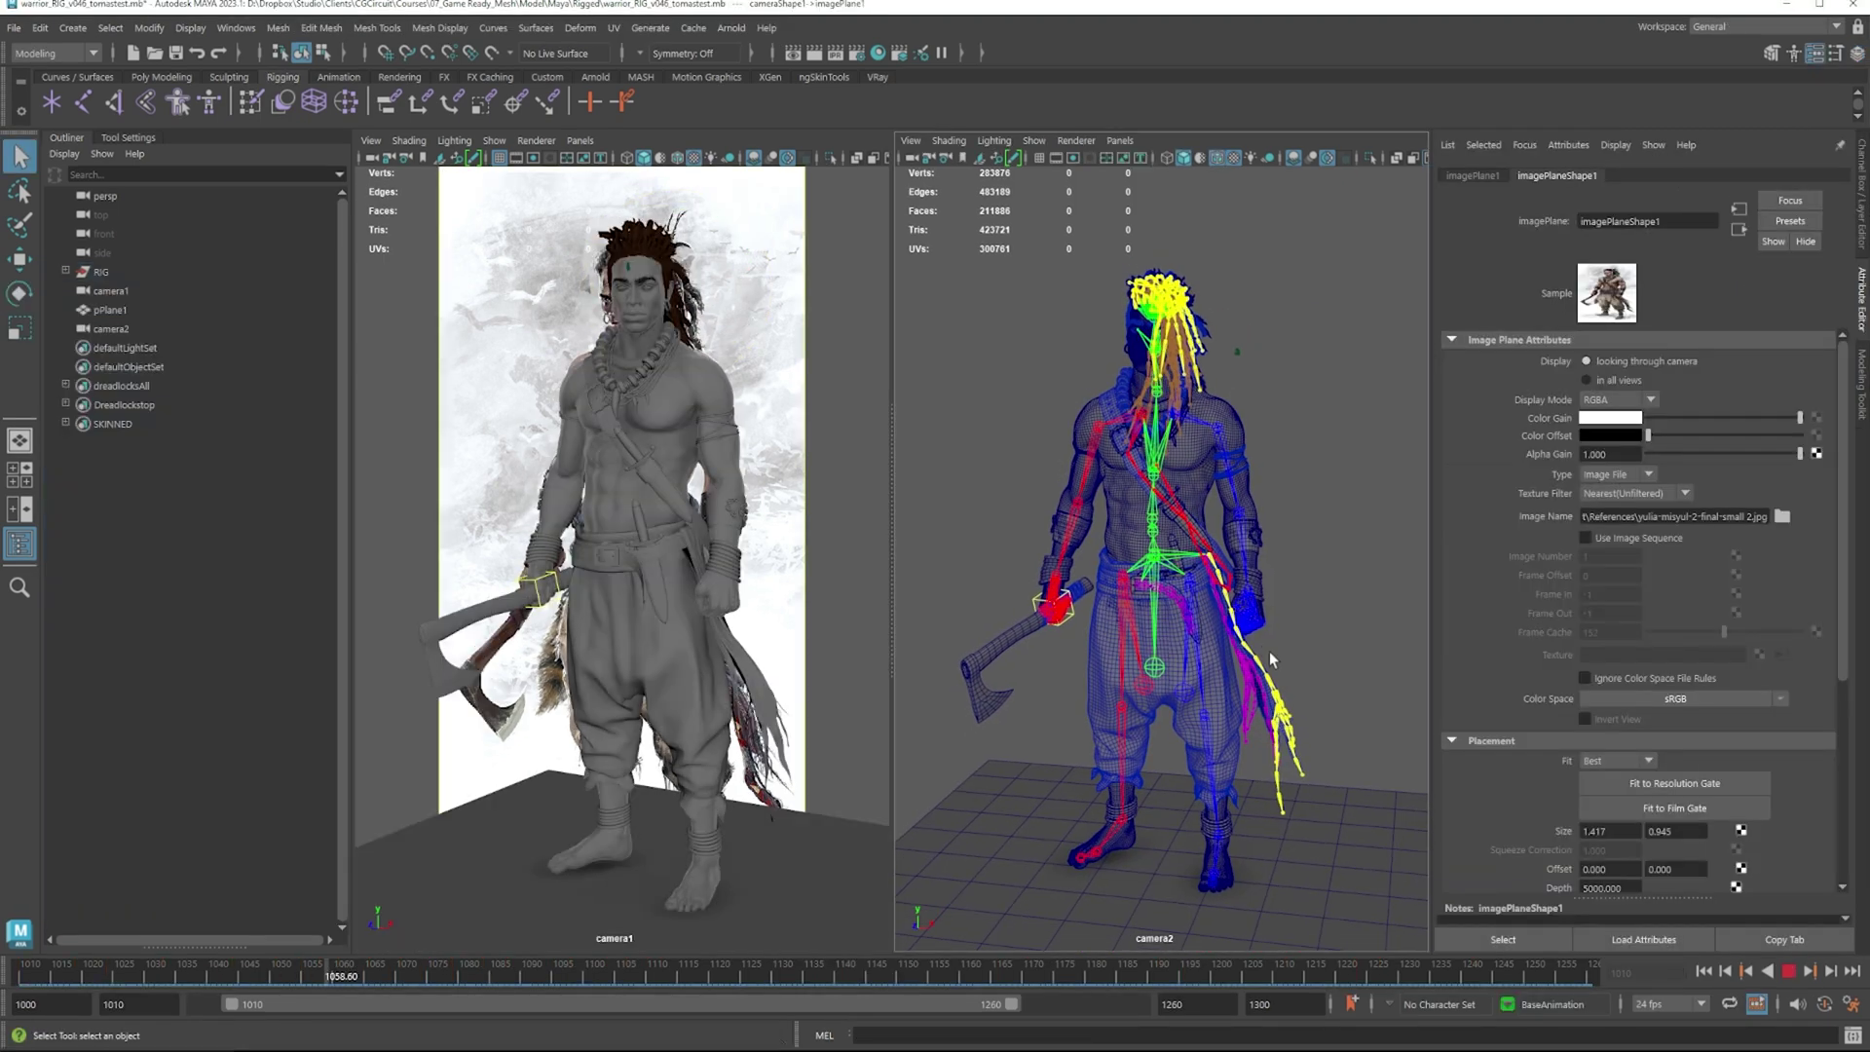
scroll(1183, 522, "up", 5)
Orbit the warrior's head from a frontal view toward a side view
left_click_drag(1183, 522, 1225, 516, "alt")
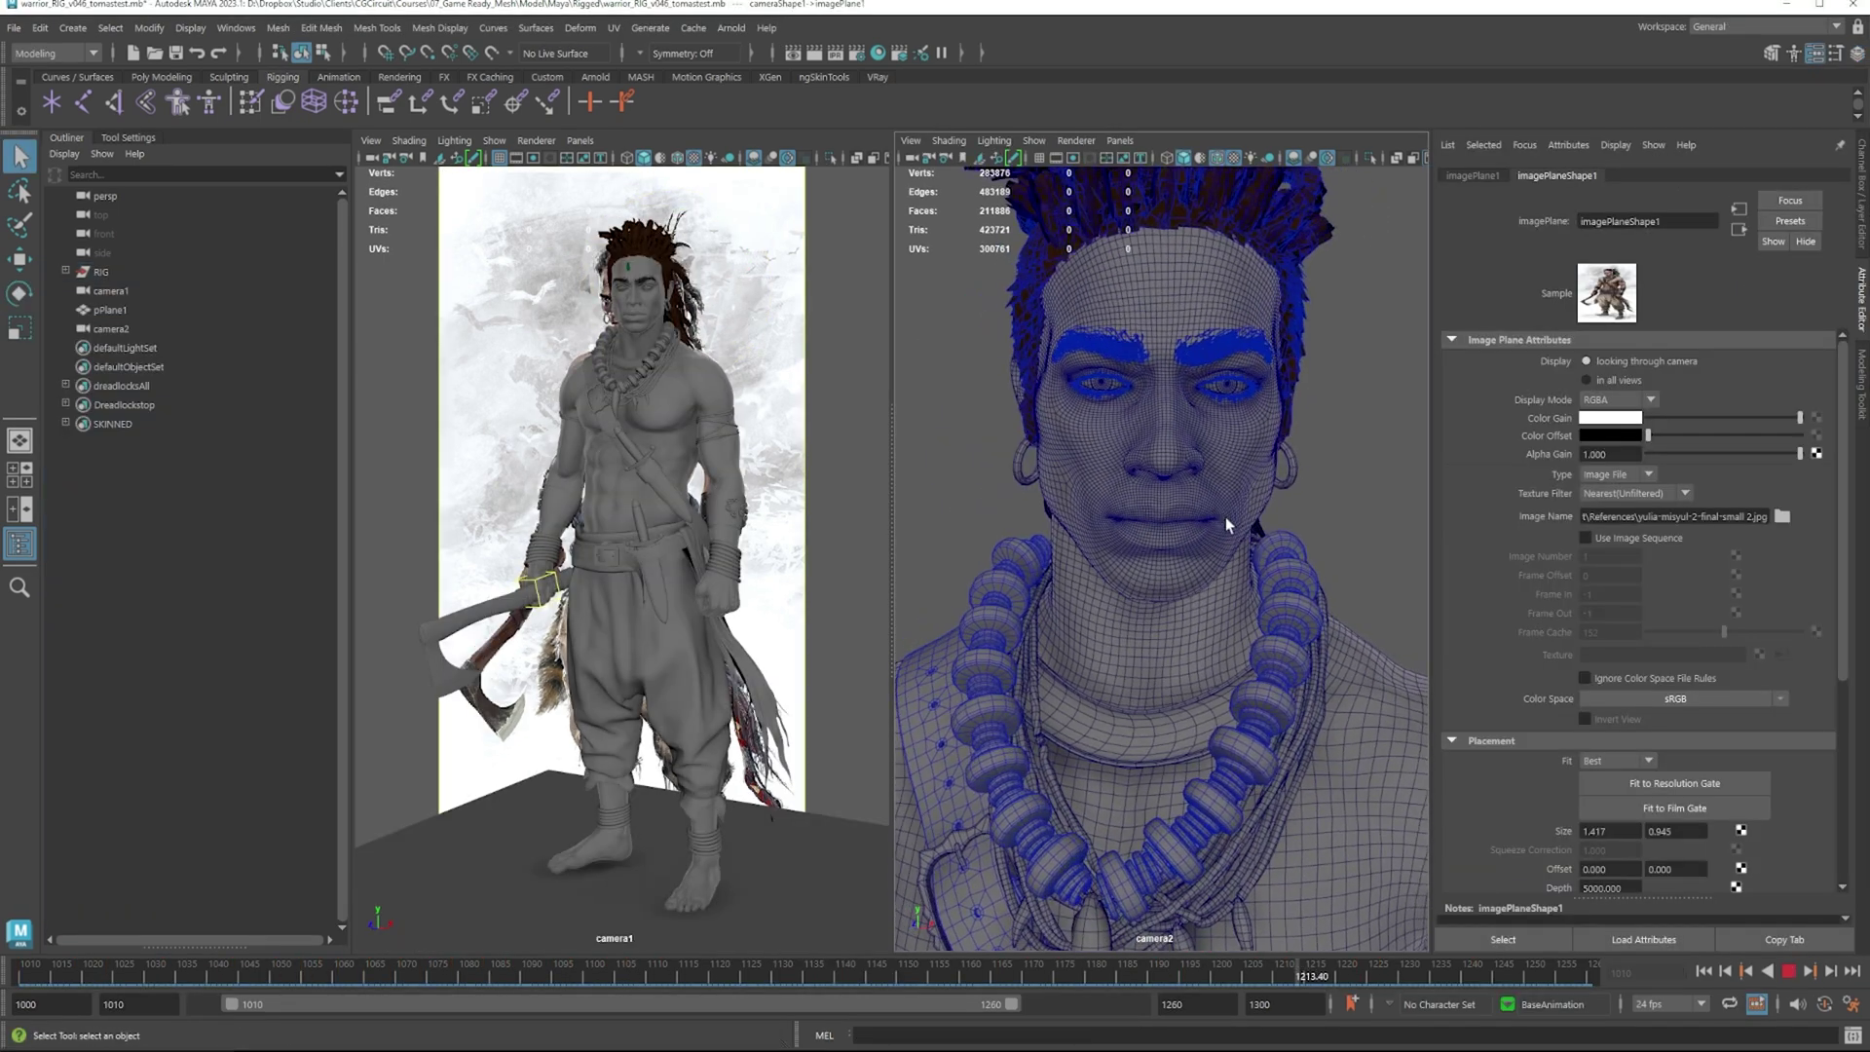
scroll(1355, 511, "down", 1)
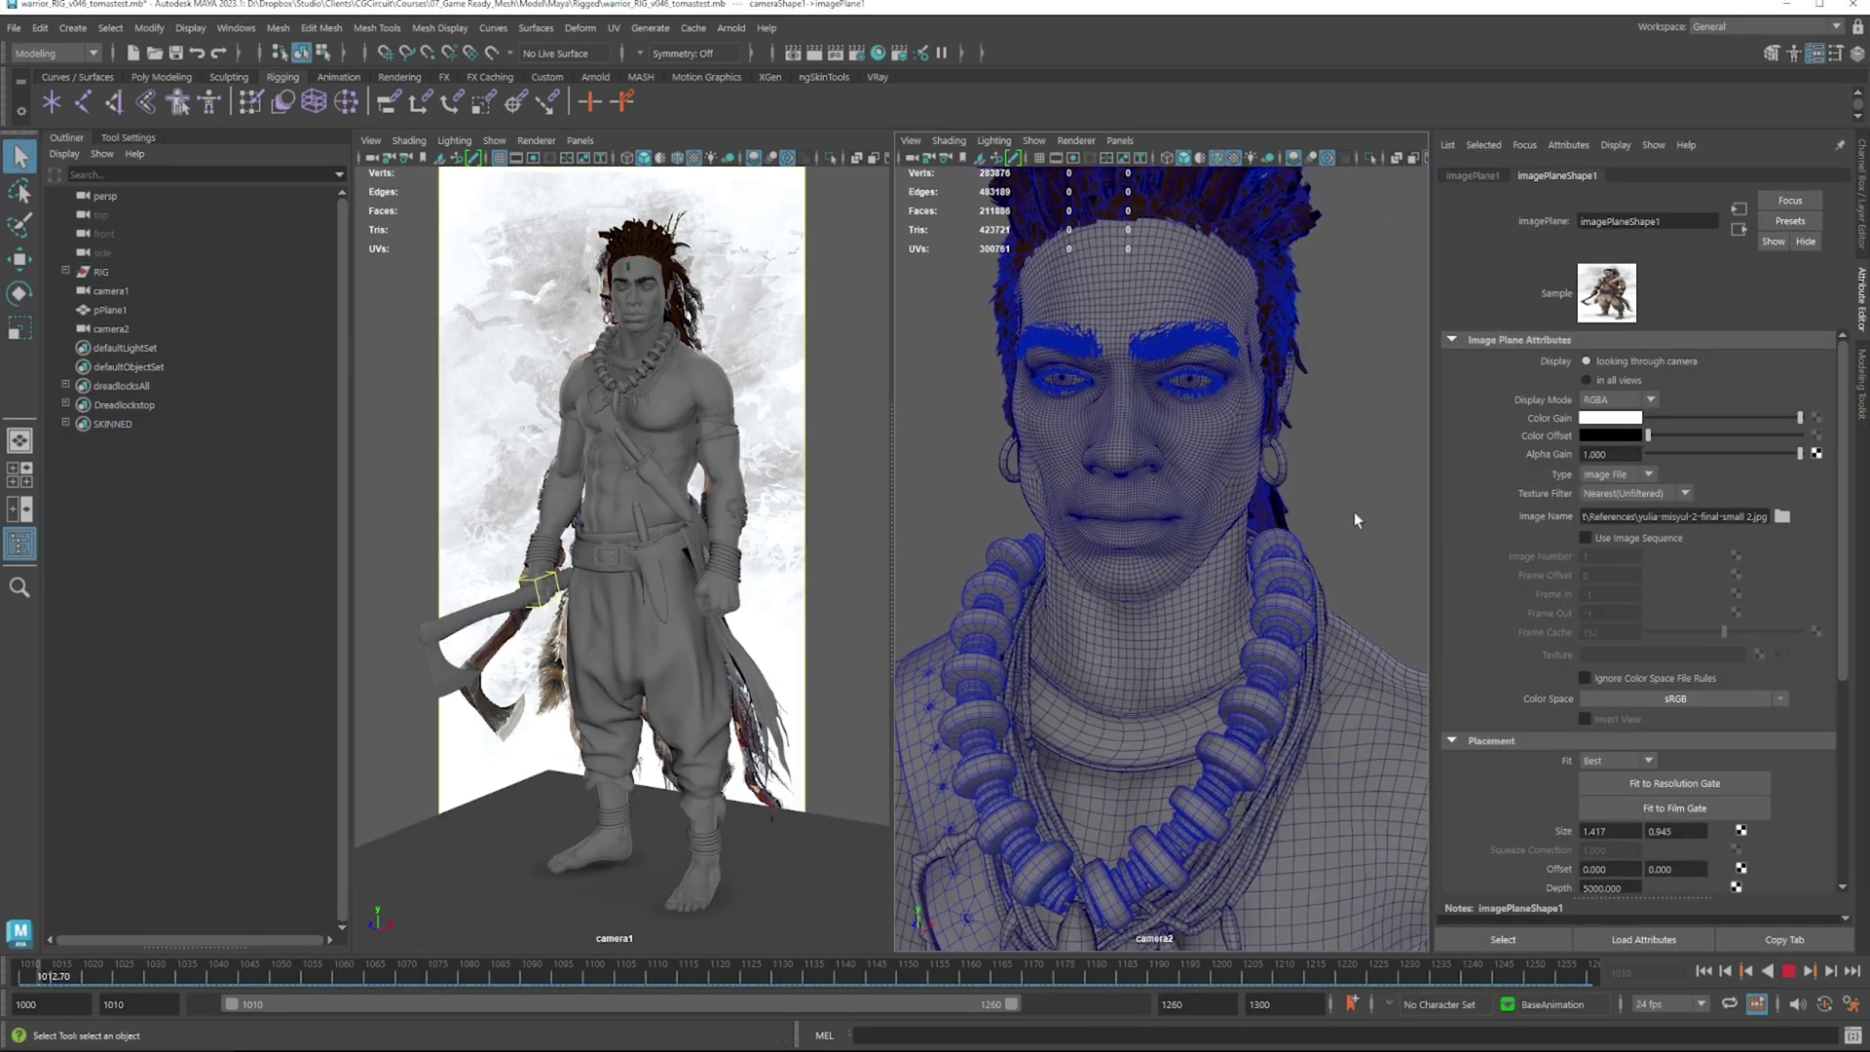
left_click_drag(1355, 511, 1220, 350, "alt")
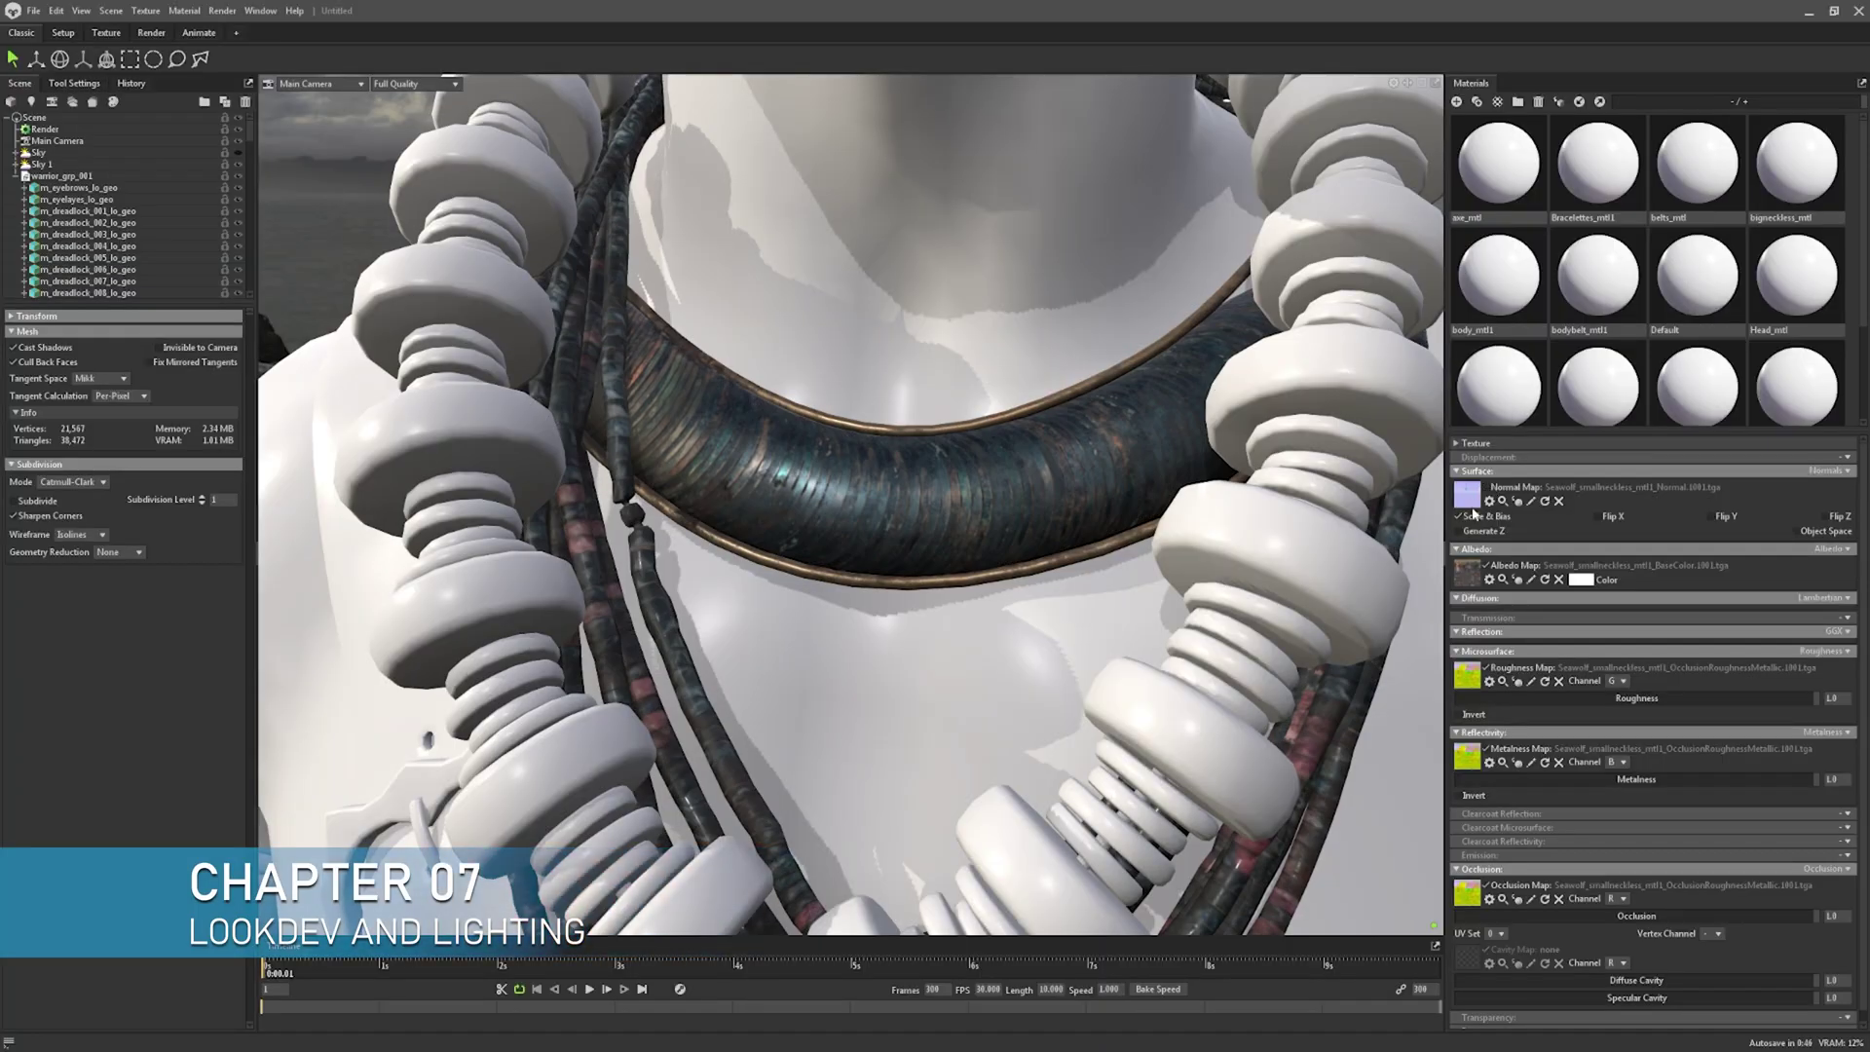
Use the alpha channel for material transparency and lower the hair's specular intensity
mouse_move(1083, 481)
left_mouse_down()
mouse_move(937, 441)
mouse_move(731, 452)
left_mouse_up()
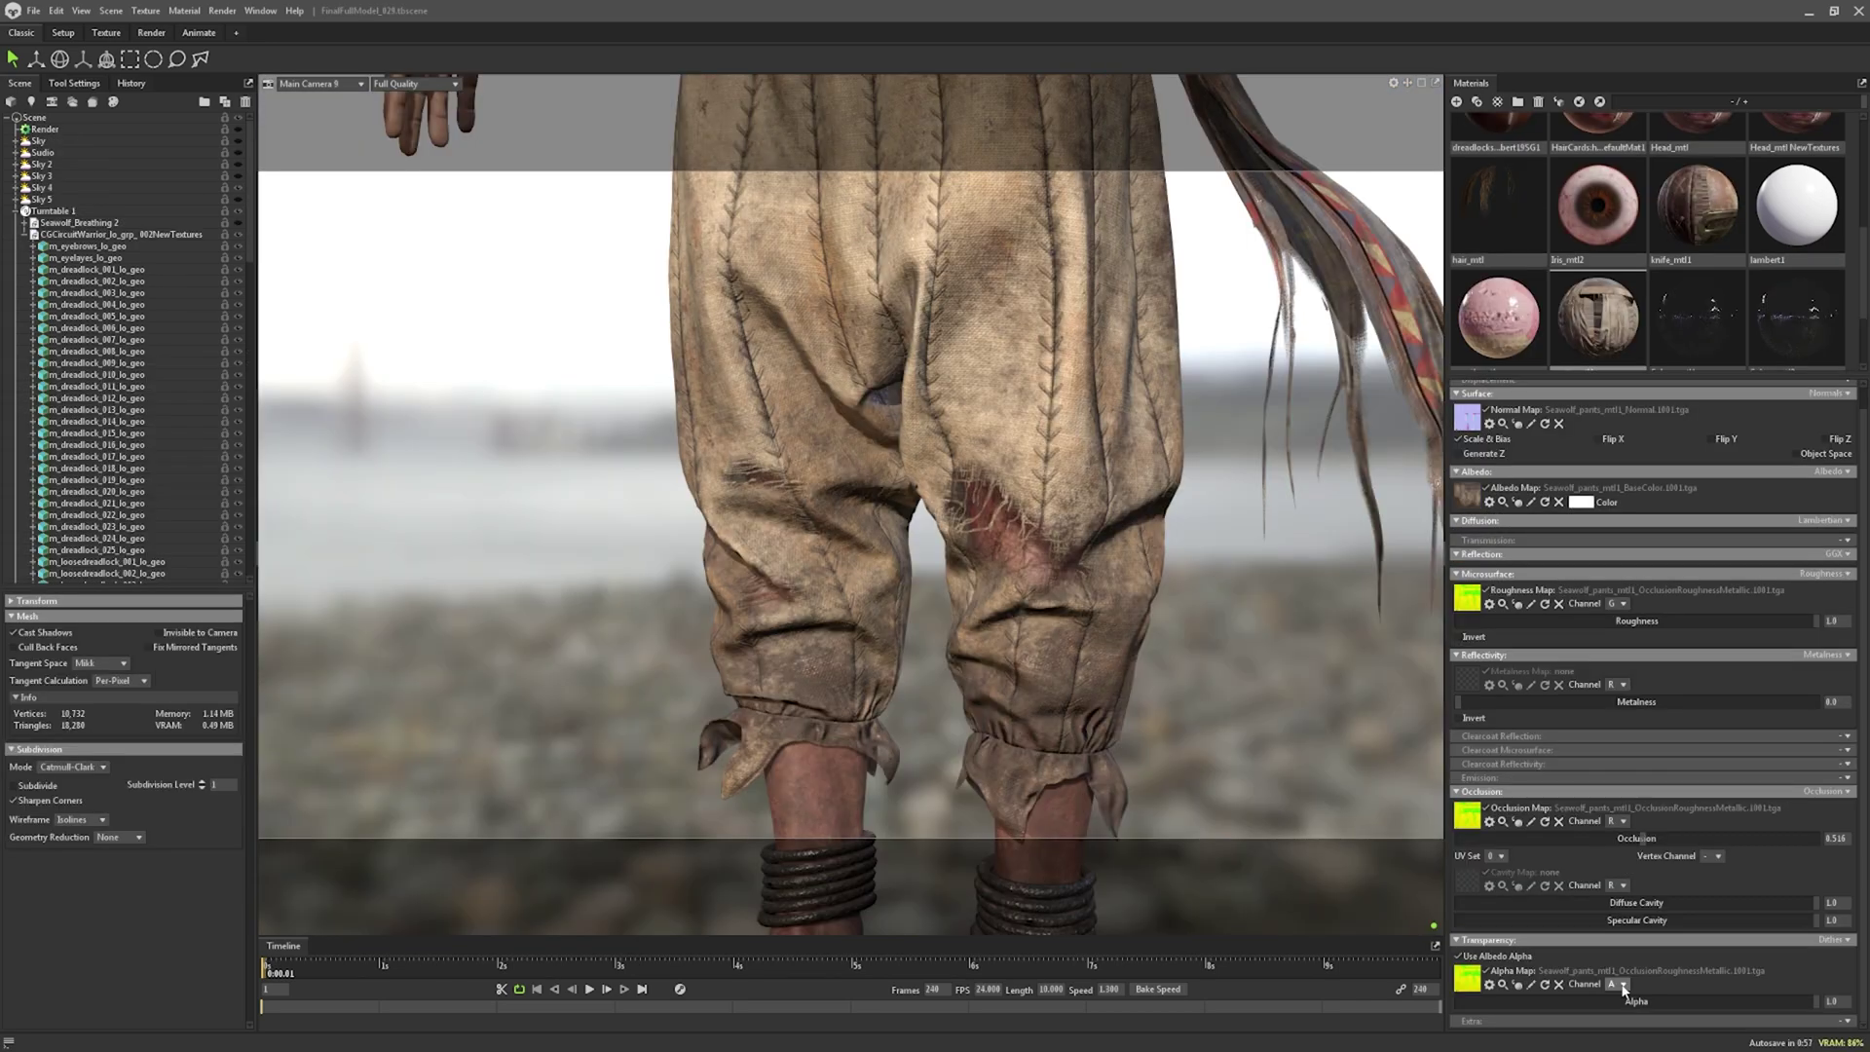
left_click(1619, 1006)
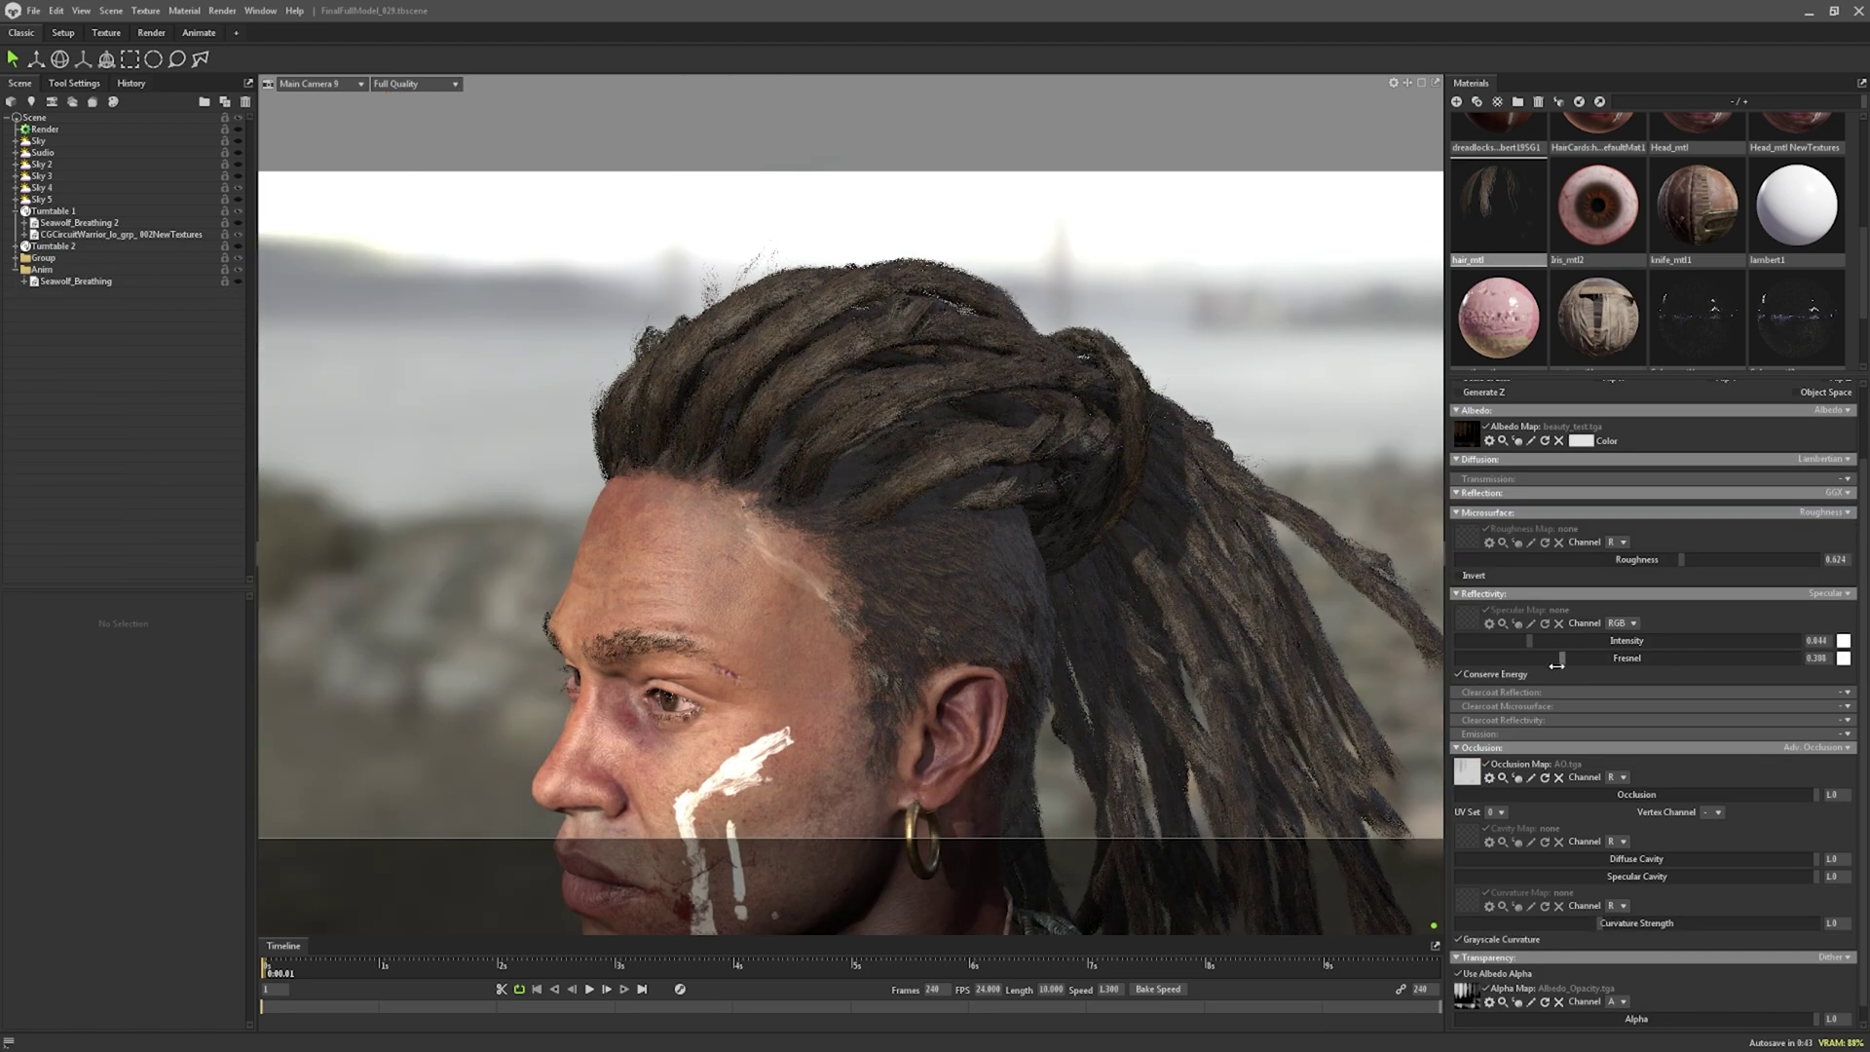
left_click_drag(1534, 640, 1524, 669)
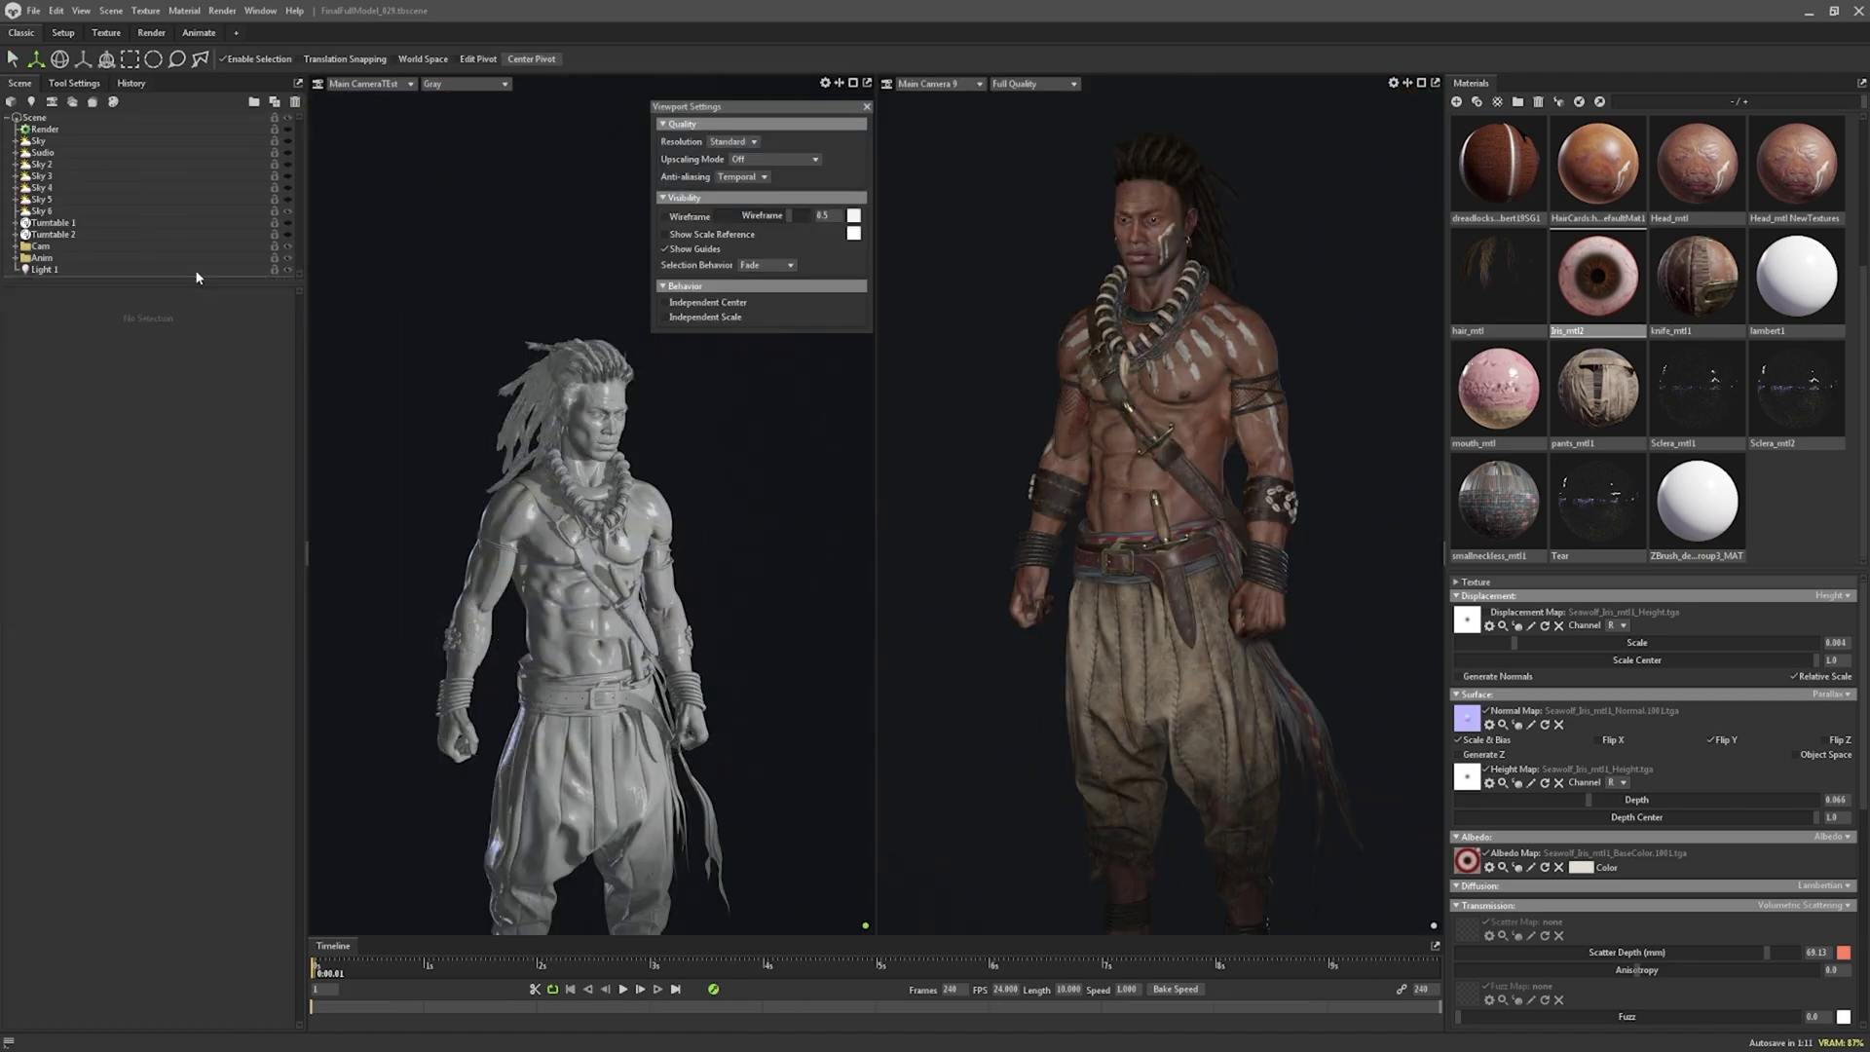
Select Light 1, the spotlight, in the Scene outliner
left_click(45, 270)
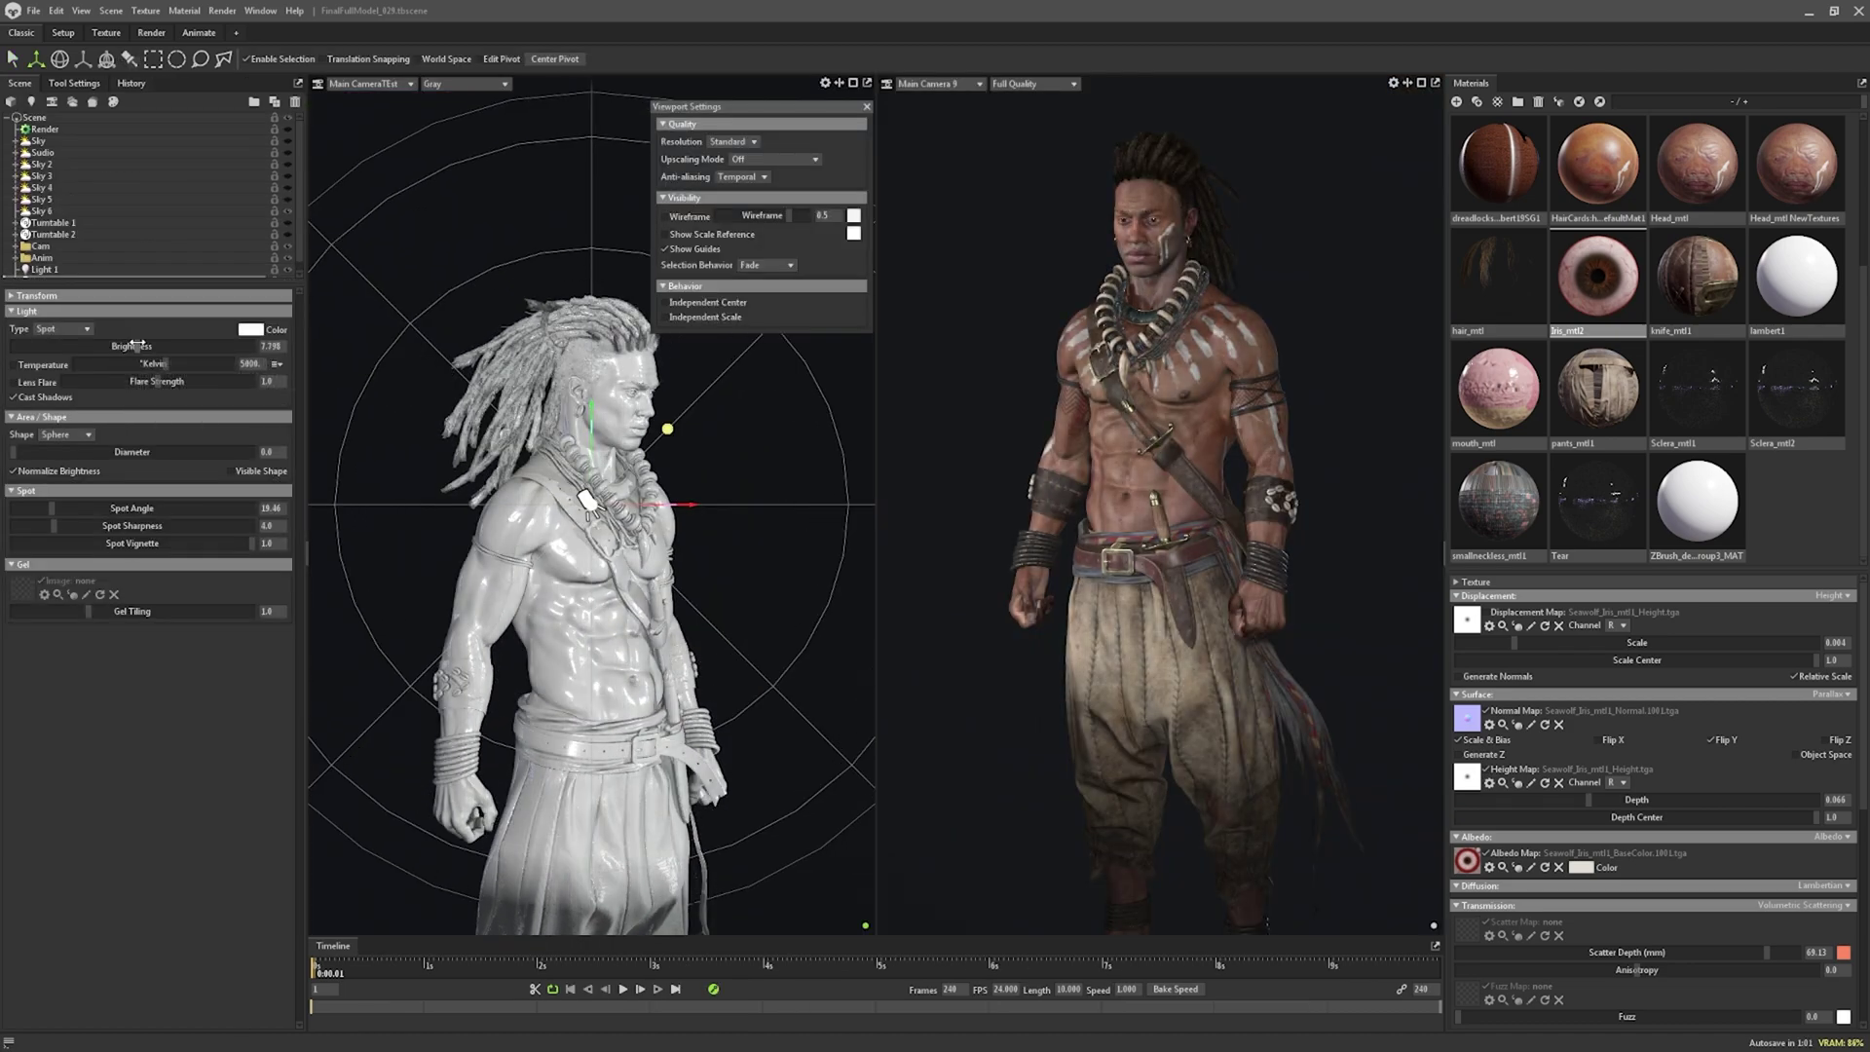